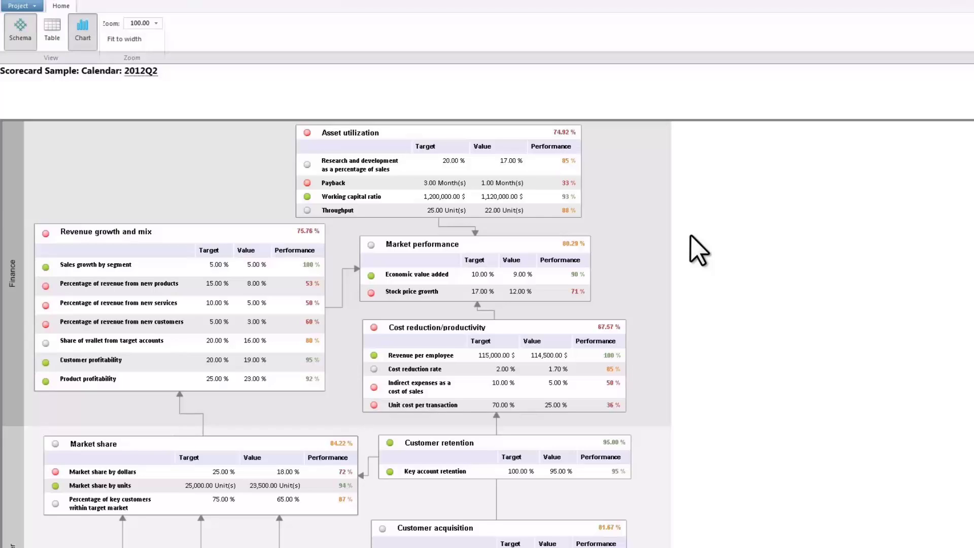
Scroll down the sample scorecard schema to review its objectives grouped by perspective
{"action": "scroll", "coordinate": [689, 235], "scroll_direction": "down", "scroll_amount": 5}
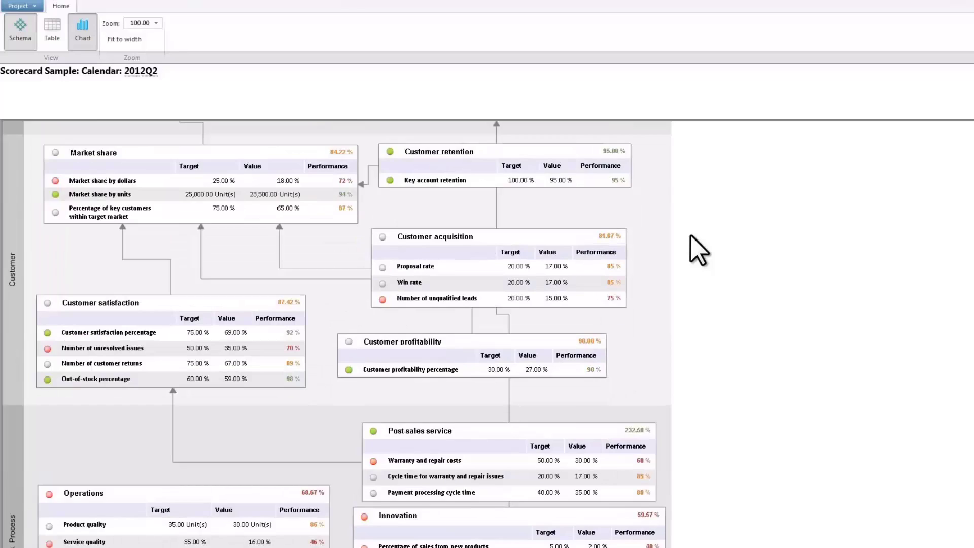
{"action": "scroll", "coordinate": [689, 234], "scroll_direction": "down", "scroll_amount": 3}
{"action": "scroll", "coordinate": [690, 235], "scroll_direction": "down", "scroll_amount": 2}
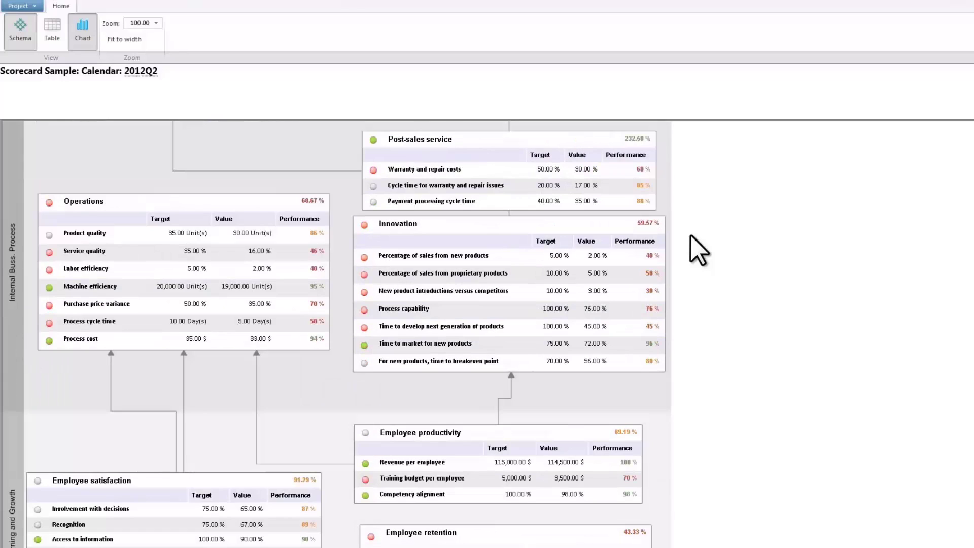
{"action": "scroll", "coordinate": [690, 235], "scroll_direction": "down", "scroll_amount": 2}
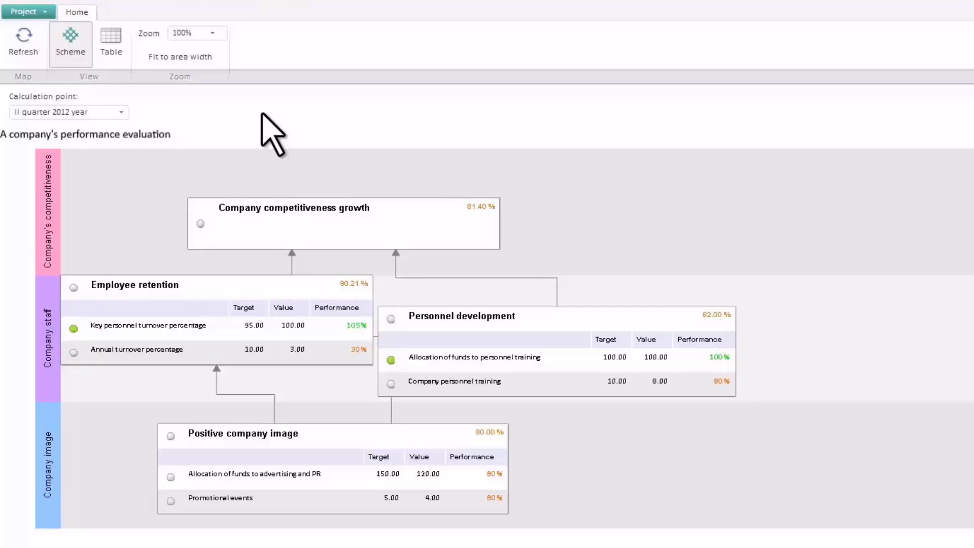
Set the calculation point to III quarter 2012
{"action": "left_click", "coordinate": [121, 112]}
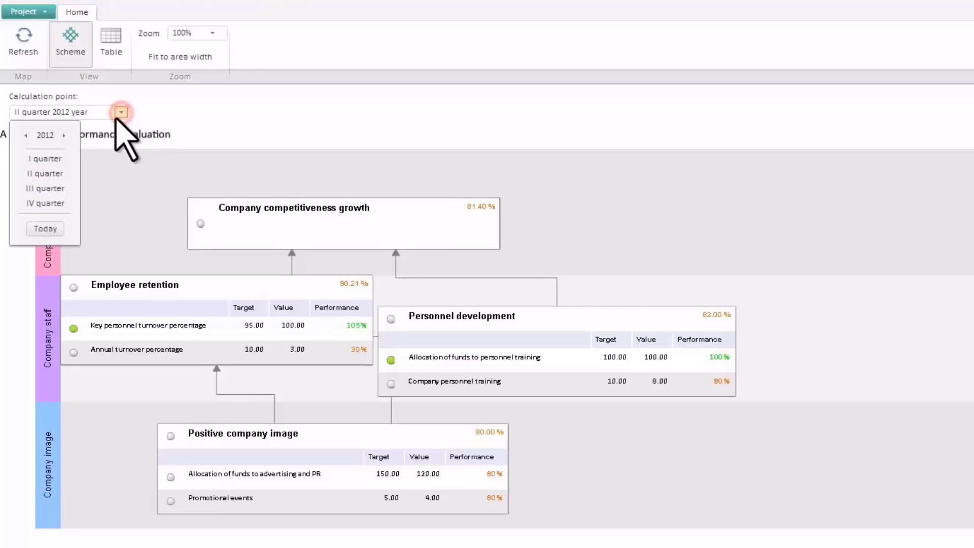
{"action": "left_click", "coordinate": [55, 189]}
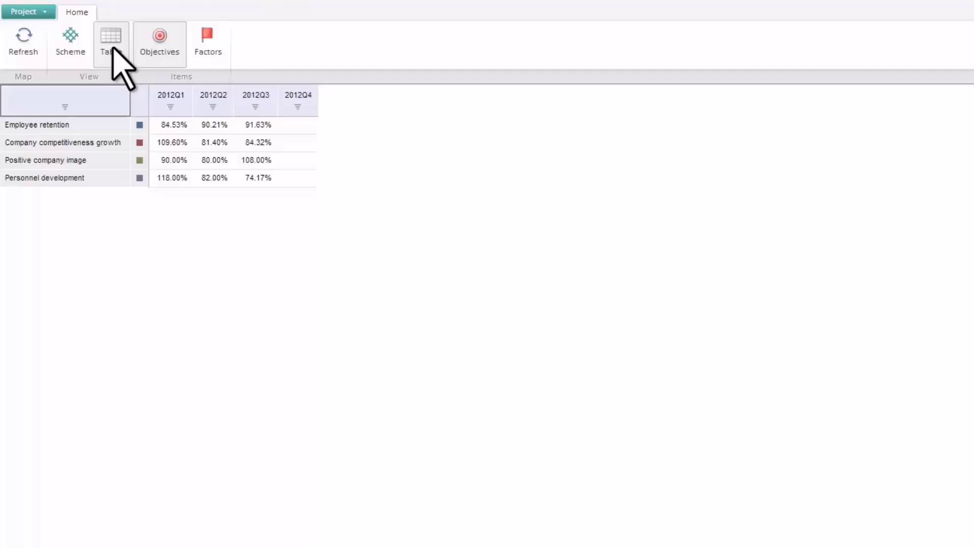
Show the factor rows in the performance table instead of objectives
{"action": "left_click", "coordinate": [196, 50]}
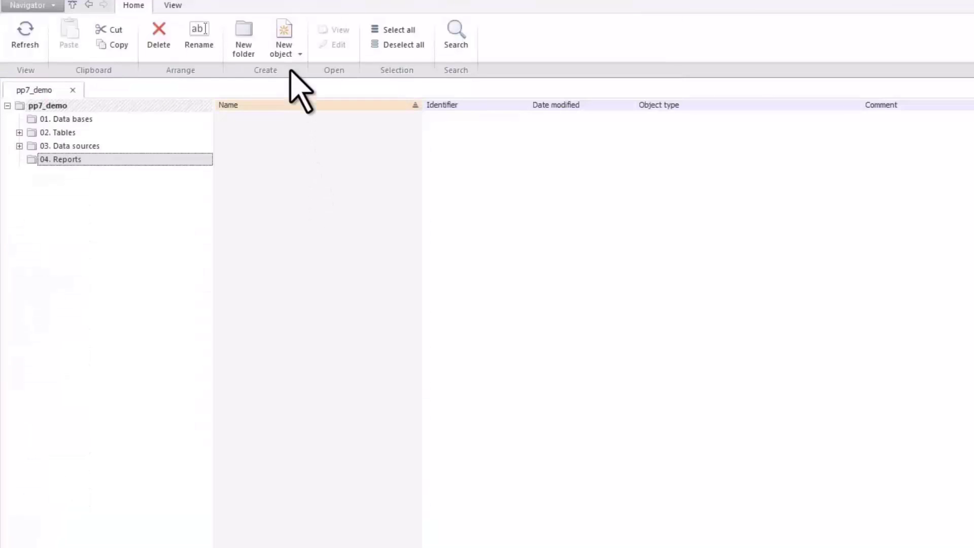
Start a new scorecard named 'A company's performance evaluation'
{"action": "left_click", "coordinate": [290, 51]}
{"action": "left_click", "coordinate": [294, 148]}
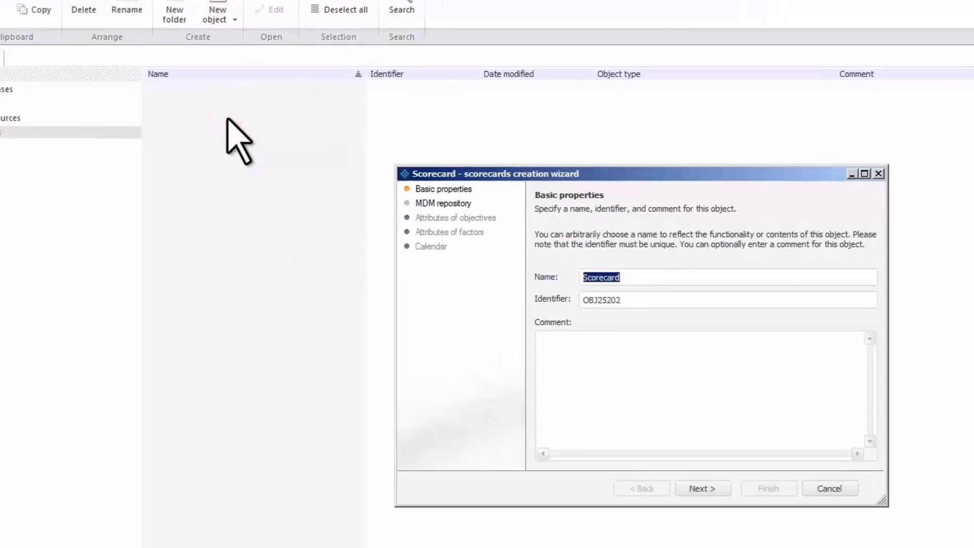
{"action": "type", "text": "A company's performance evaluation"}
{"action": "left_click", "coordinate": [703, 488]}
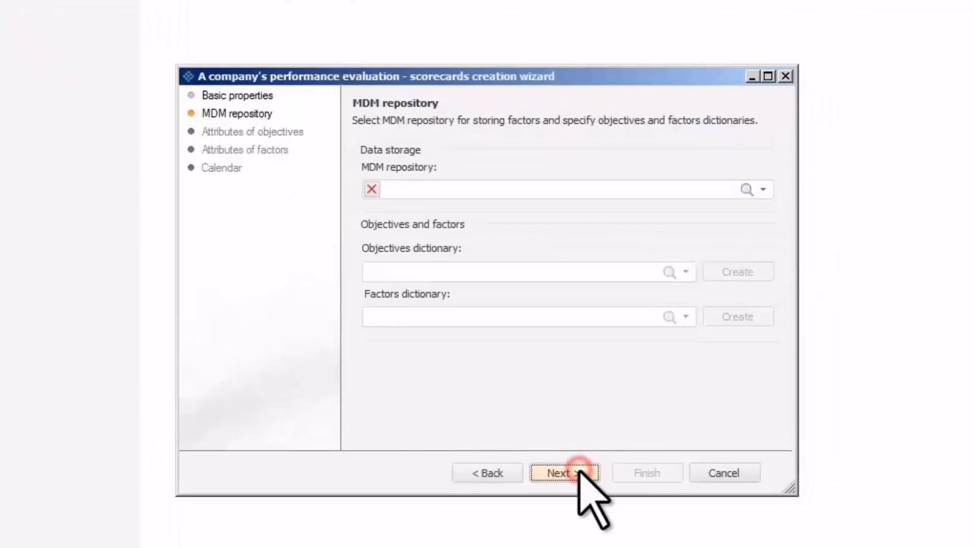
Choose RDS repository as the MDM repository for the scorecard's objectives and factors
{"action": "left_click", "coordinate": [763, 189]}
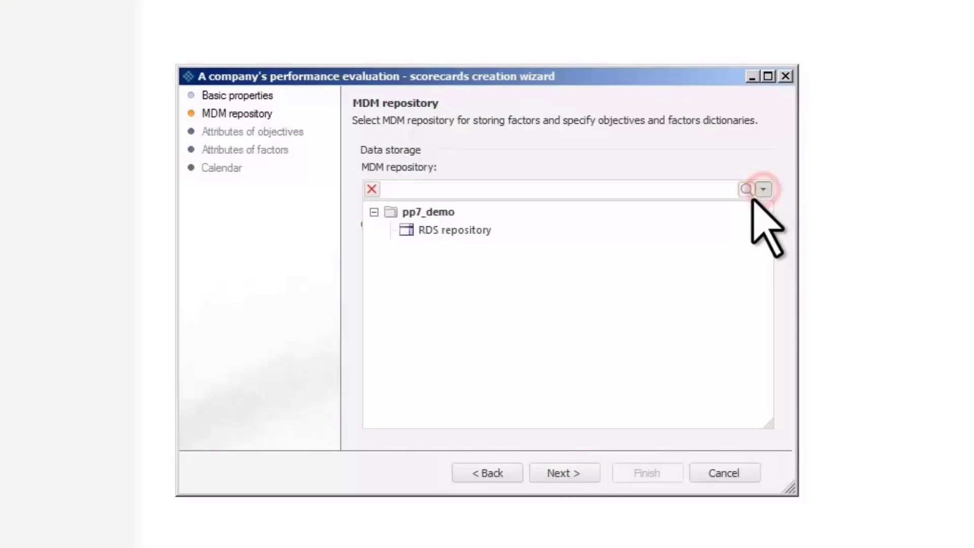
{"action": "left_click", "coordinate": [743, 224]}
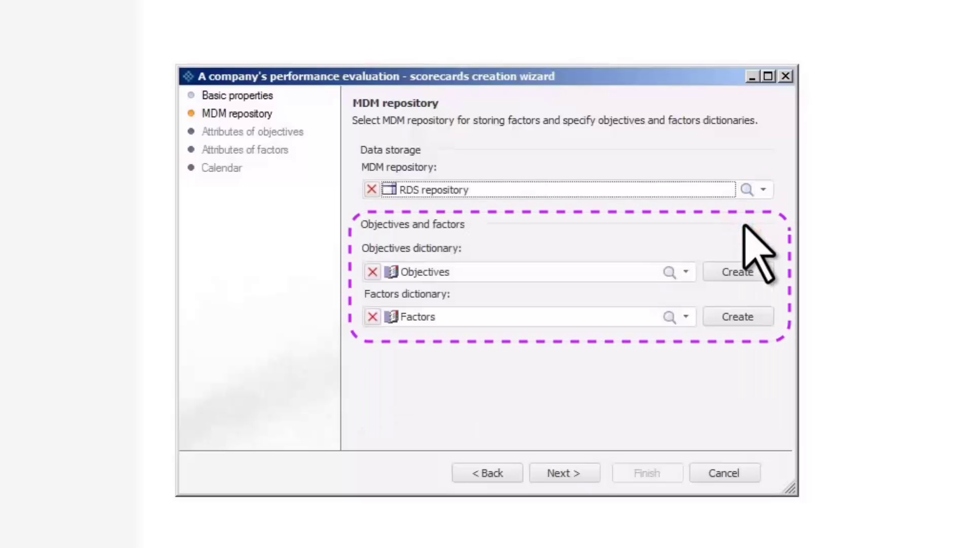
{"action": "left_click", "coordinate": [686, 272]}
{"action": "left_click", "coordinate": [686, 272]}
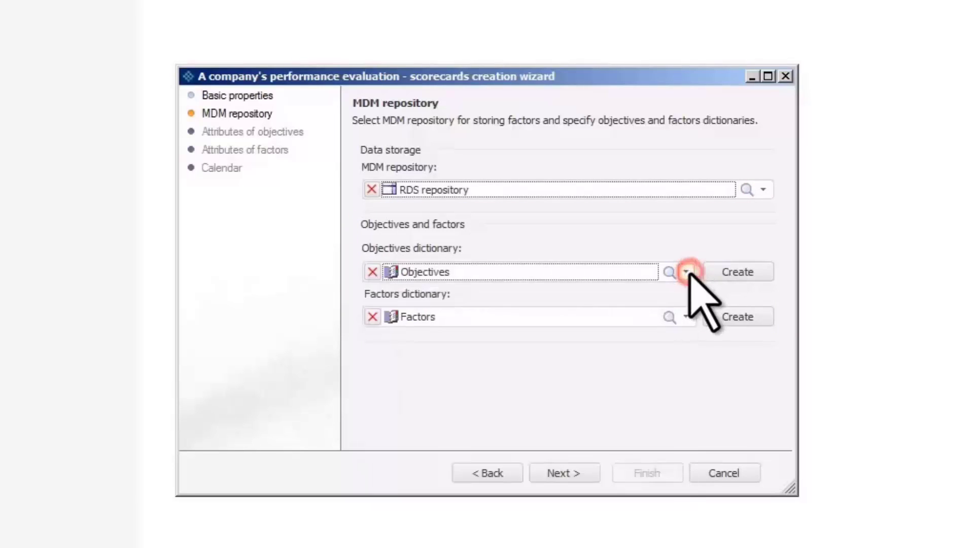
{"action": "left_click", "coordinate": [685, 317]}
{"action": "left_click", "coordinate": [685, 317]}
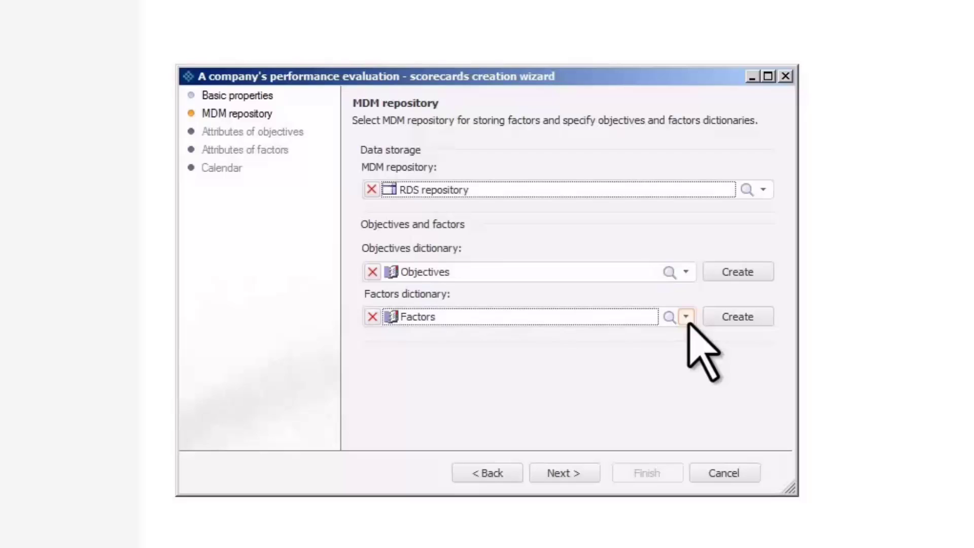
Hide the Unit factor attribute and finish the wizard keeping the Quarters calendar
{"action": "left_click", "coordinate": [569, 473]}
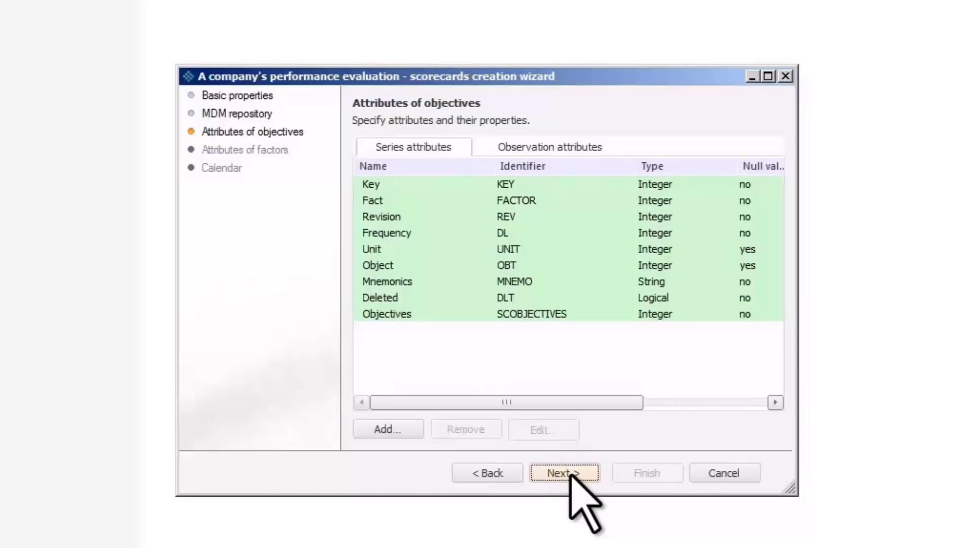
{"action": "left_click", "coordinate": [573, 474]}
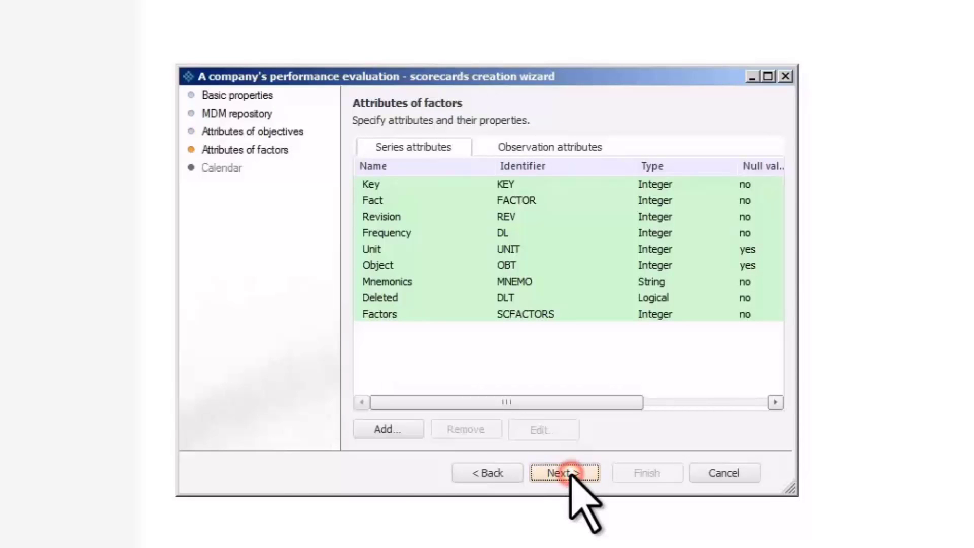
{"action": "double_click", "coordinate": [372, 248]}
{"action": "left_click", "coordinate": [338, 416]}
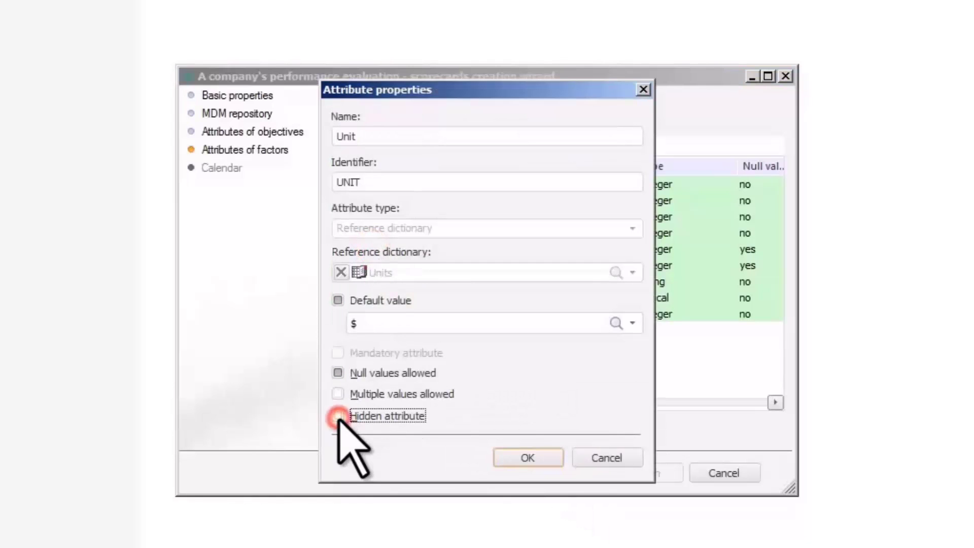
{"action": "left_click", "coordinate": [518, 457]}
{"action": "left_click", "coordinate": [578, 474]}
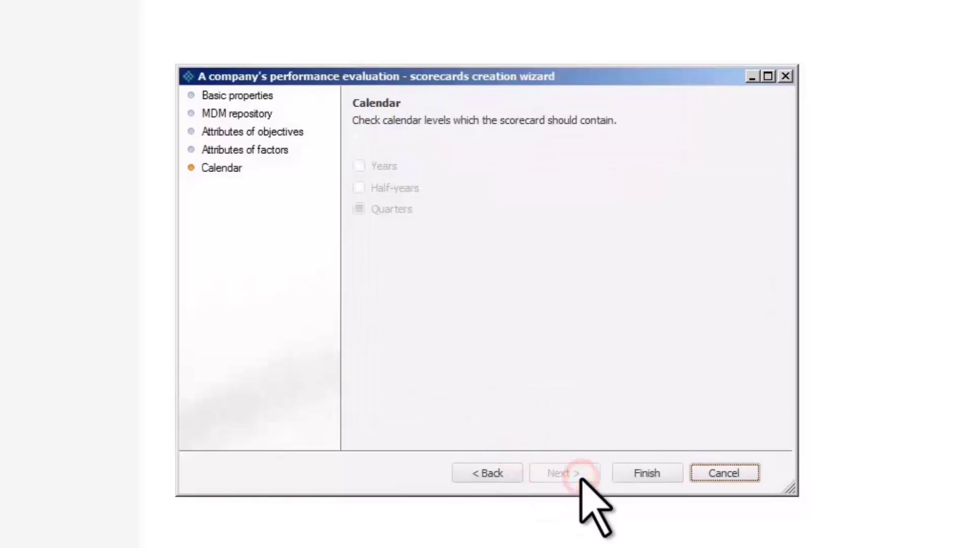
{"action": "left_click", "coordinate": [637, 472]}
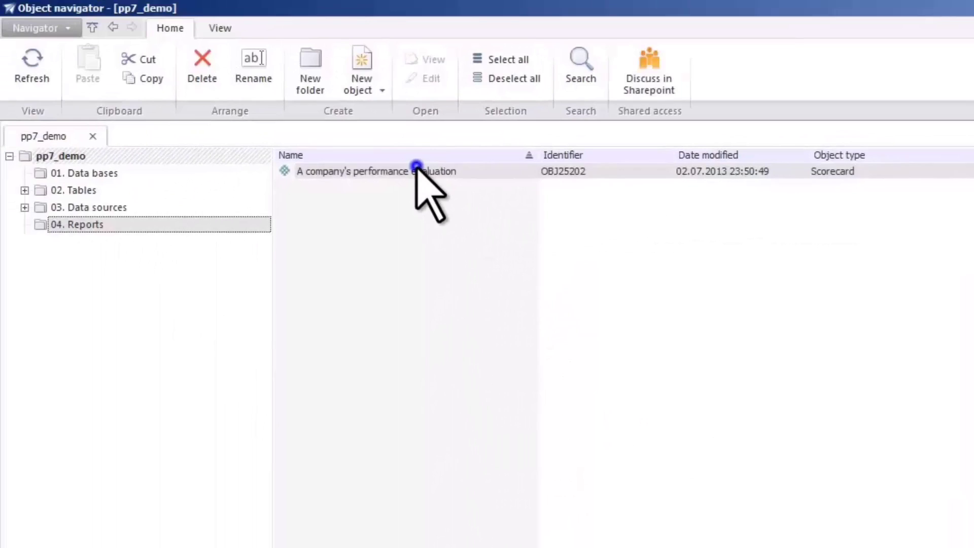
Open the new scorecard for editing and add a title to it
{"action": "right_click", "coordinate": [415, 171]}
{"action": "left_click", "coordinate": [449, 195]}
{"action": "left_click", "coordinate": [261, 133]}
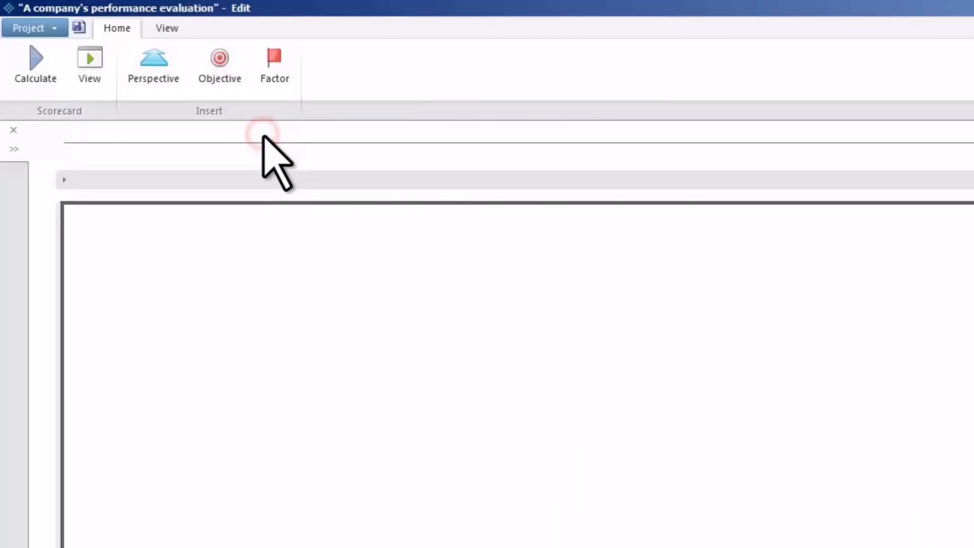
{"action": "left_click", "coordinate": [168, 28]}
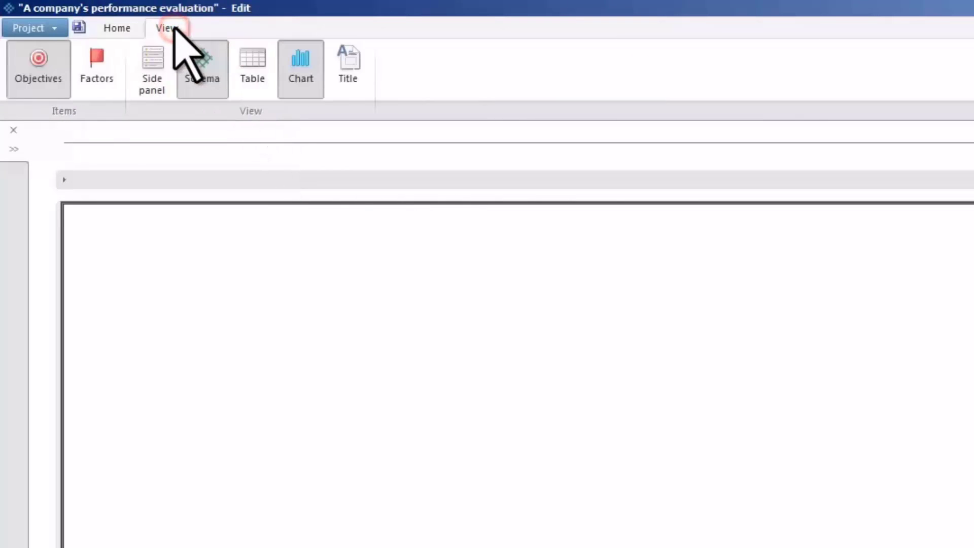
{"action": "left_click", "coordinate": [351, 82]}
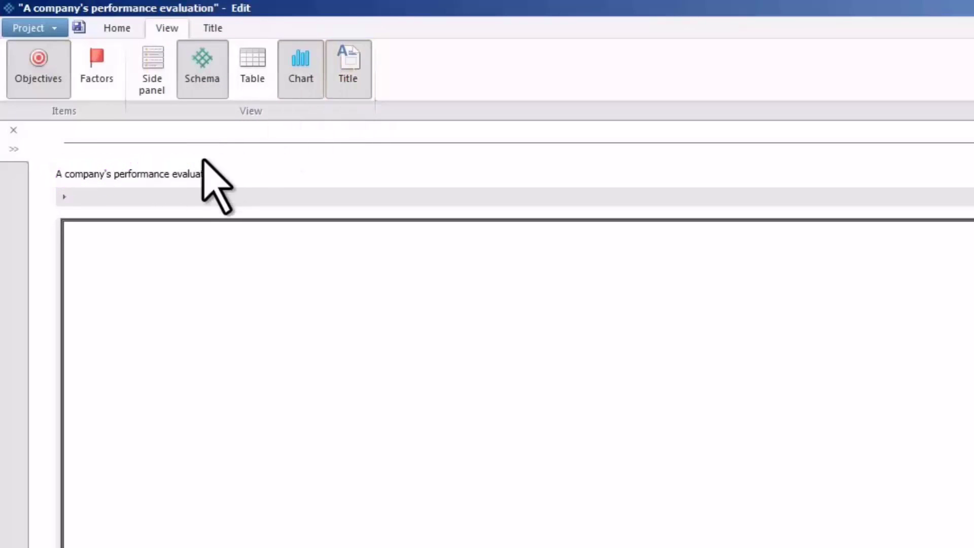
Format the &[Name] title with font size 12 and title height 8
{"action": "left_click", "coordinate": [193, 176]}
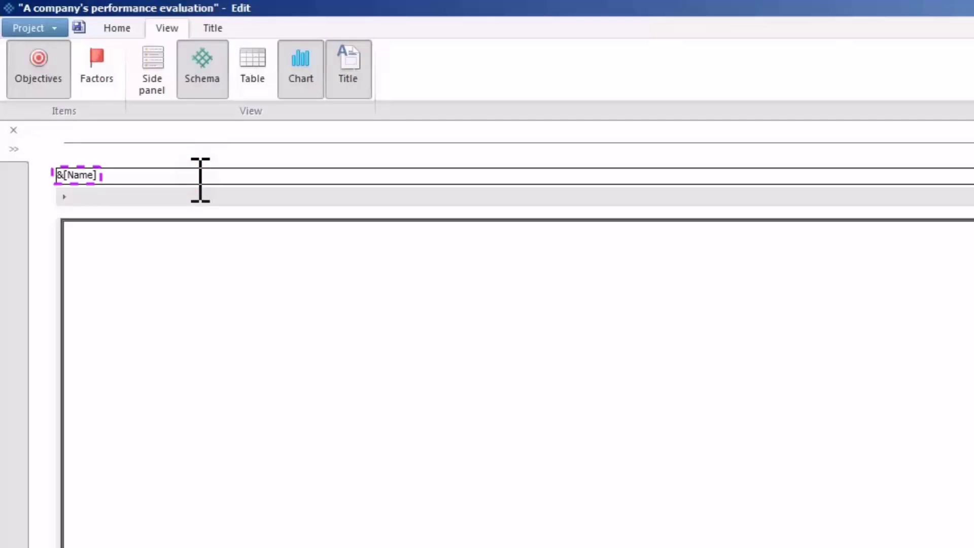
{"action": "left_click", "coordinate": [212, 27]}
{"action": "left_click_drag", "start_coordinate": [101, 175], "coordinate": [71, 171]}
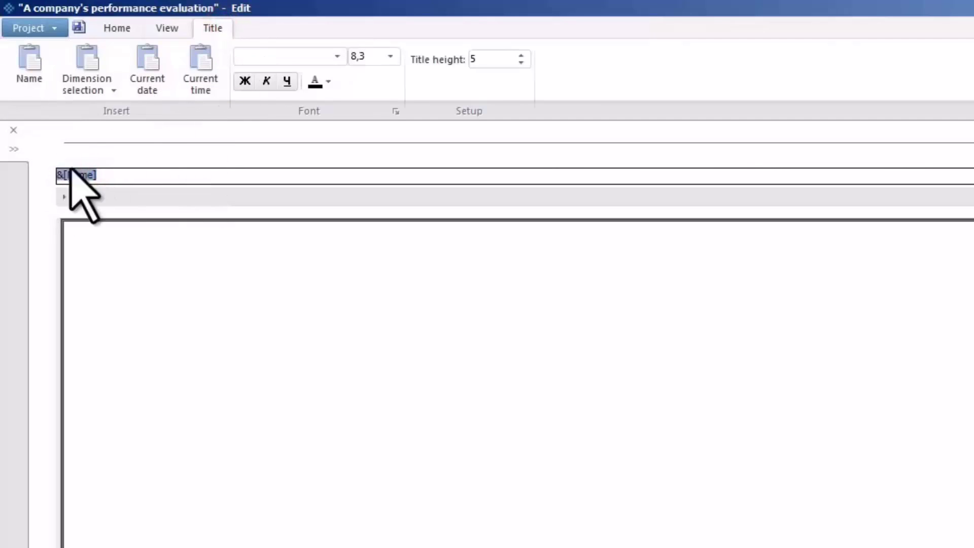
{"action": "left_click", "coordinate": [390, 56]}
{"action": "left_click", "coordinate": [375, 157]}
{"action": "left_click", "coordinate": [521, 56]}
{"action": "left_click", "coordinate": [521, 56]}
{"action": "left_click", "coordinate": [521, 56]}
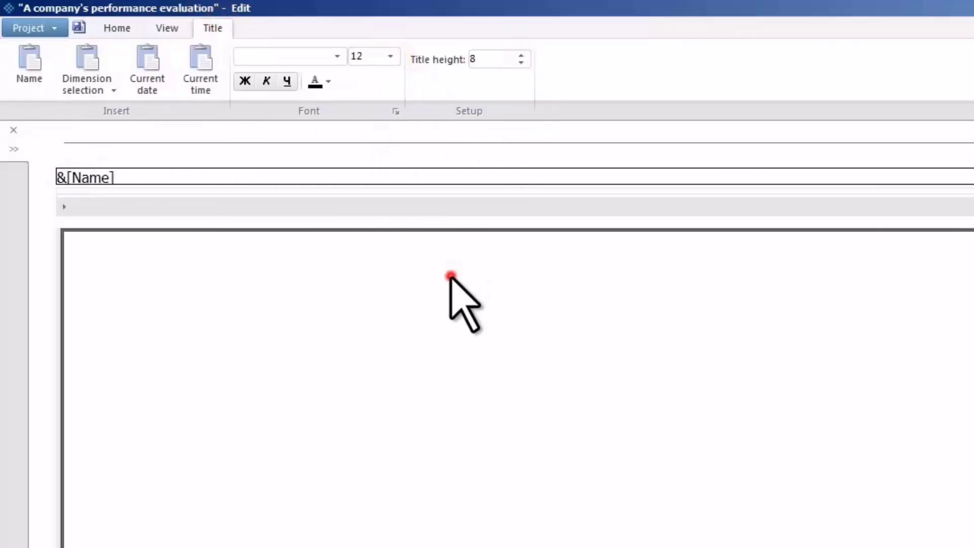
{"action": "left_click", "coordinate": [450, 276]}
Add a full-width purple perspective named 'Company's competitiveness'
{"action": "left_click", "coordinate": [14, 149]}
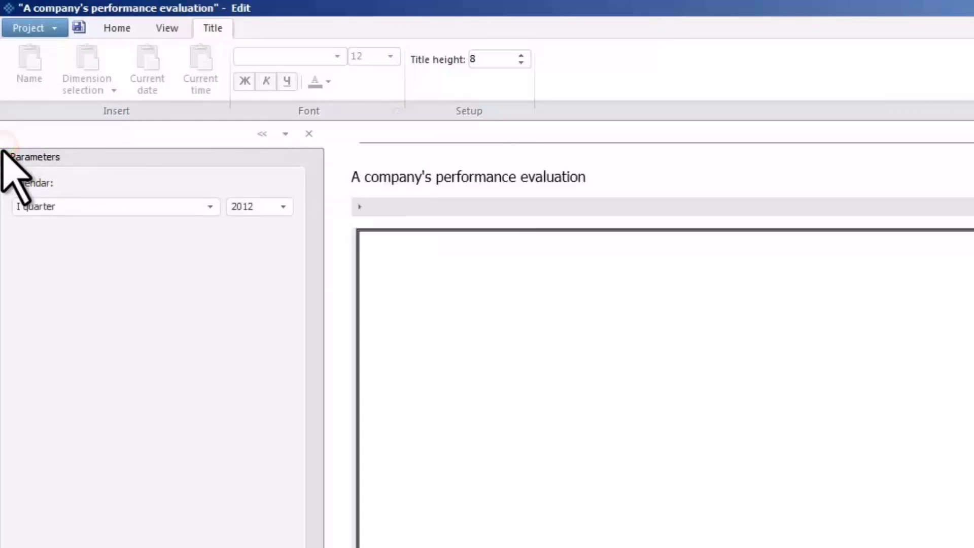
{"action": "left_click", "coordinate": [118, 29]}
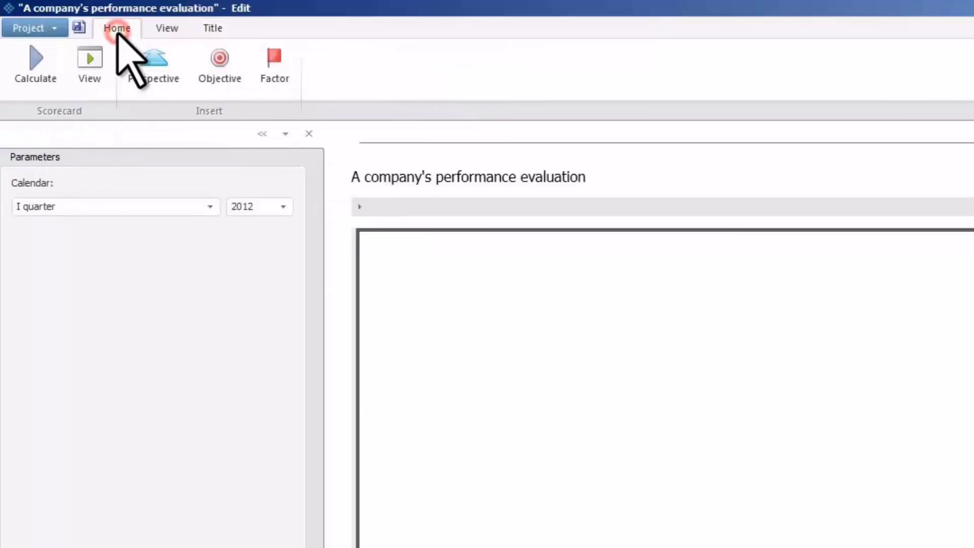
{"action": "left_click", "coordinate": [152, 71]}
{"action": "left_click_drag", "start_coordinate": [100, 232], "coordinate": [17, 225]}
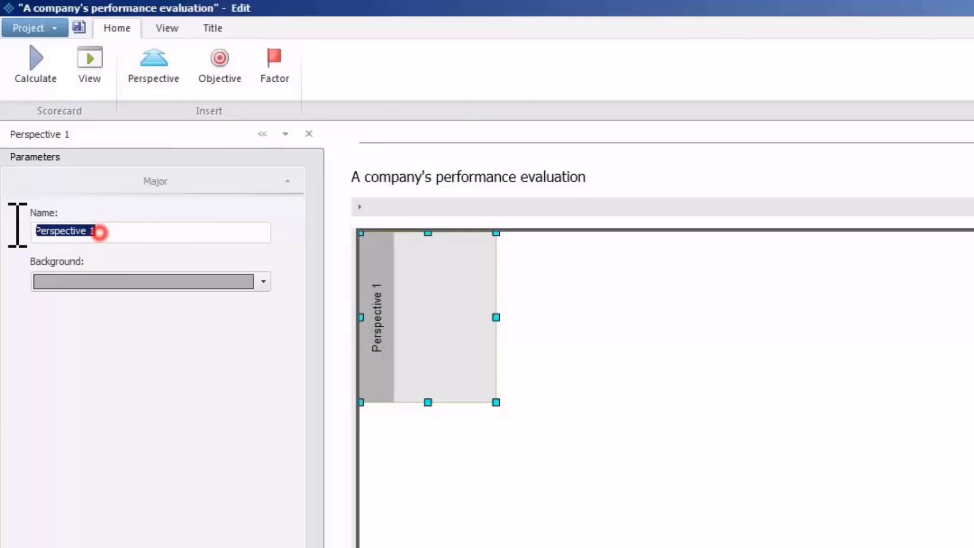
{"action": "type", "text": "Company's competitiveness"}
{"action": "left_click", "coordinate": [263, 282]}
{"action": "left_click", "coordinate": [136, 365]}
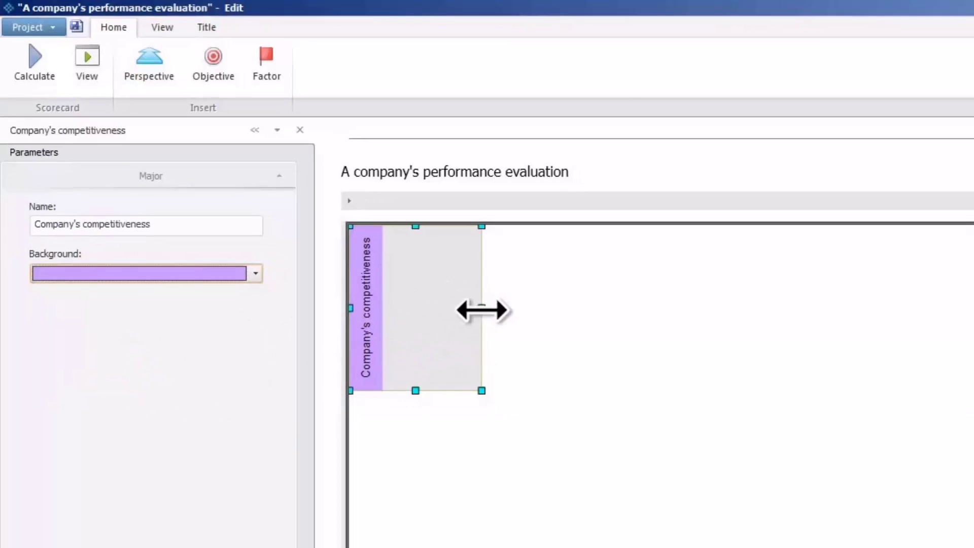
{"action": "left_click_drag", "start_coordinate": [482, 311], "coordinate": [973, 375]}
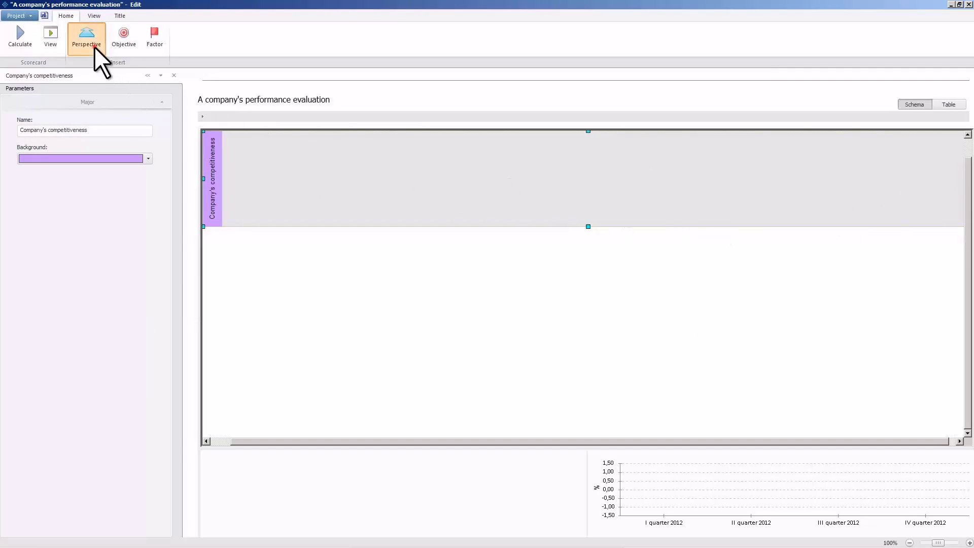
Add a pink perspective named 'Company staff'
{"action": "left_click", "coordinate": [87, 38]}
{"action": "triple_click", "coordinate": [63, 130]}
{"action": "type", "text": "Company staff"}
{"action": "left_click", "coordinate": [147, 159]}
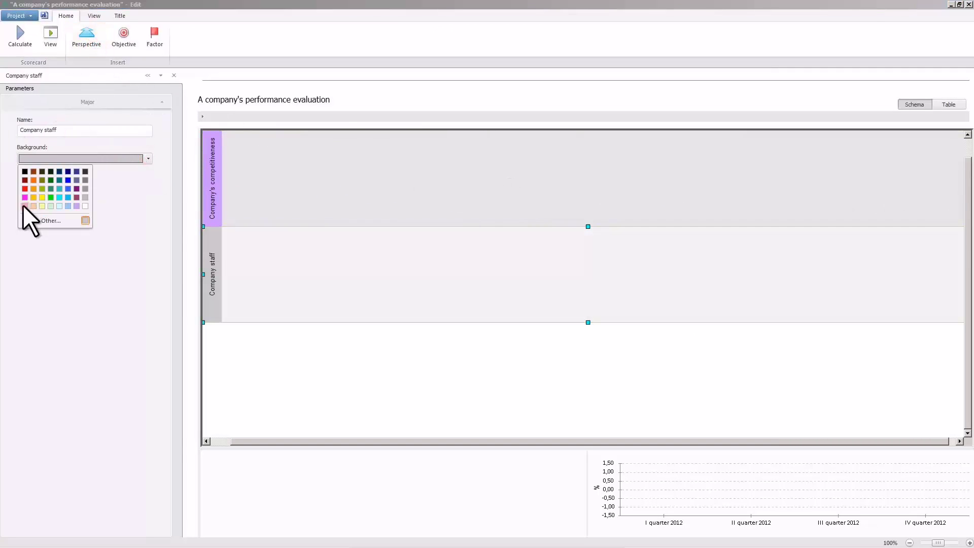
{"action": "left_click", "coordinate": [24, 206]}
Add a pale blue perspective named 'Company image'
{"action": "left_click", "coordinate": [86, 36]}
{"action": "triple_click", "coordinate": [63, 131]}
{"action": "type", "text": "Company image"}
{"action": "left_click", "coordinate": [148, 159]}
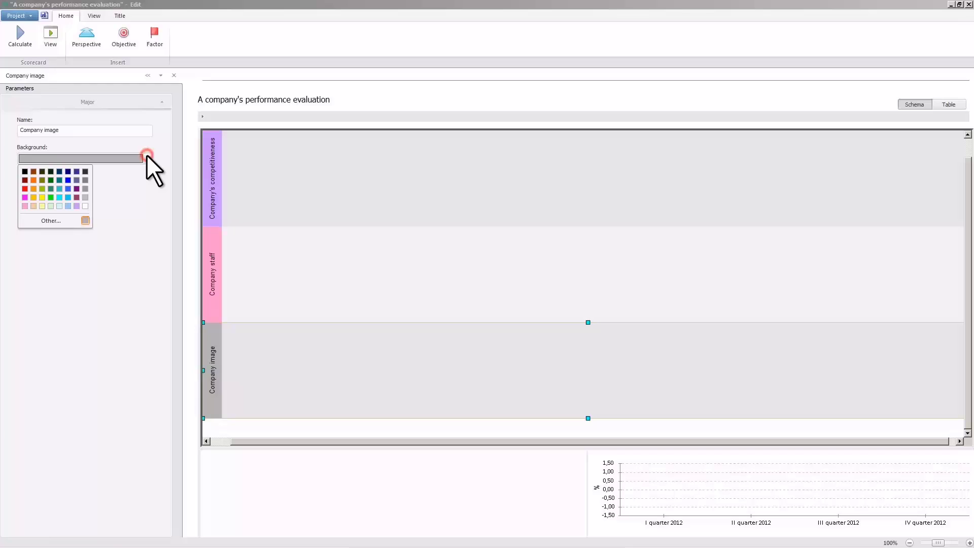
{"action": "left_click", "coordinate": [67, 206]}
Add the Company competitiveness growth and Employee retention objectives to the scorecard
{"action": "left_click", "coordinate": [147, 75]}
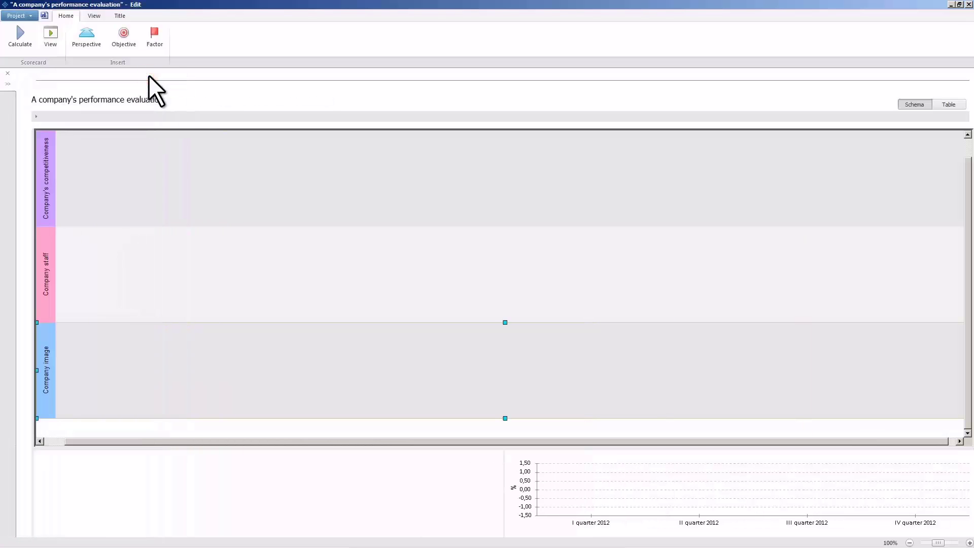
{"action": "left_click", "coordinate": [132, 162]}
{"action": "left_click_drag", "start_coordinate": [35, 146], "coordinate": [134, 139]}
{"action": "left_click", "coordinate": [133, 40]}
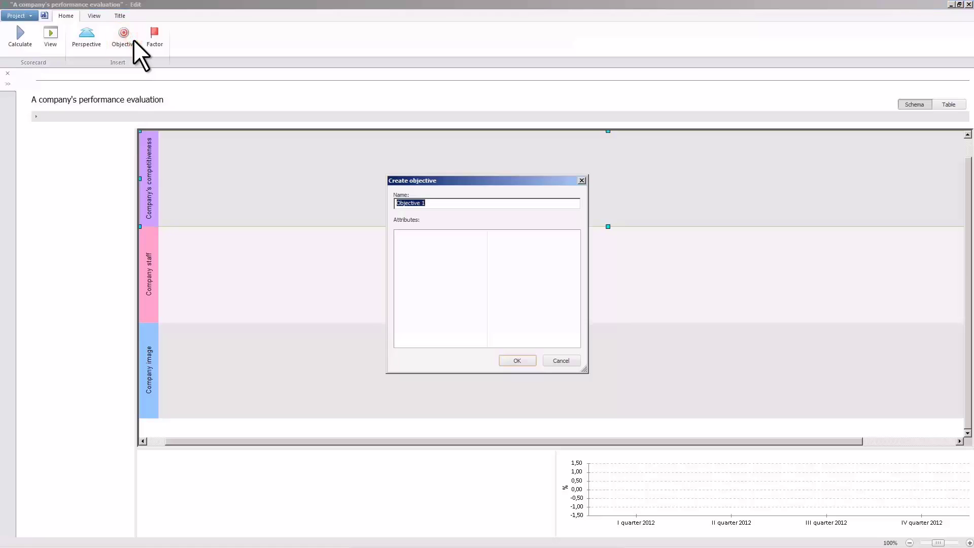
{"action": "type", "text": "Increase company's market share"}
{"action": "left_click", "coordinate": [517, 361]}
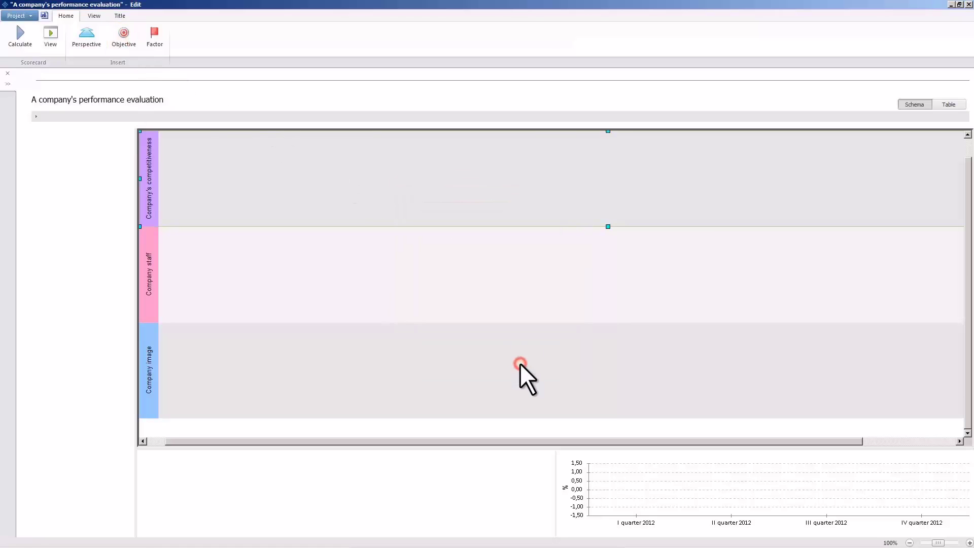
{"action": "left_click", "coordinate": [130, 39]}
{"action": "type", "text": "Increase market share"}
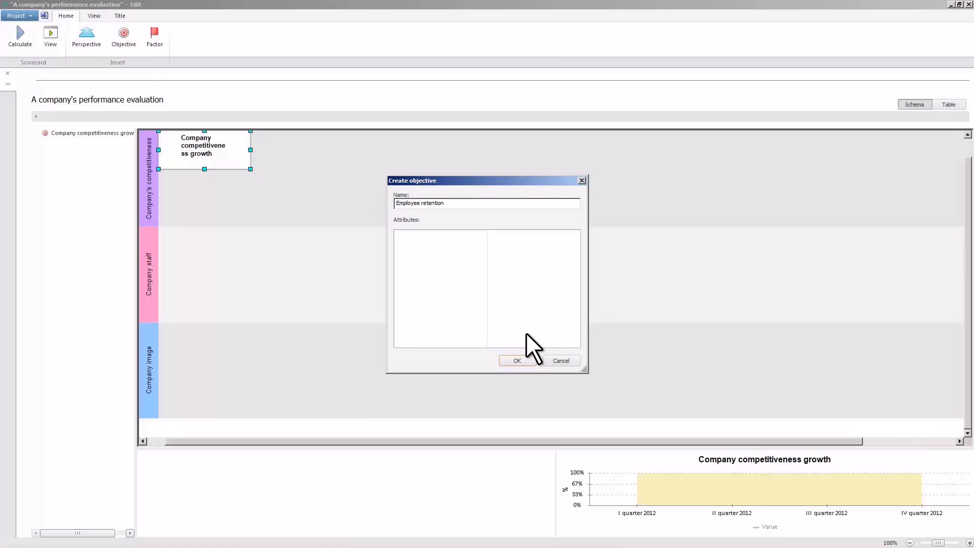
{"action": "left_click", "coordinate": [533, 361]}
Add Personnel development and Positive company image, then move Employee retention into Company staff
{"action": "left_click", "coordinate": [122, 39]}
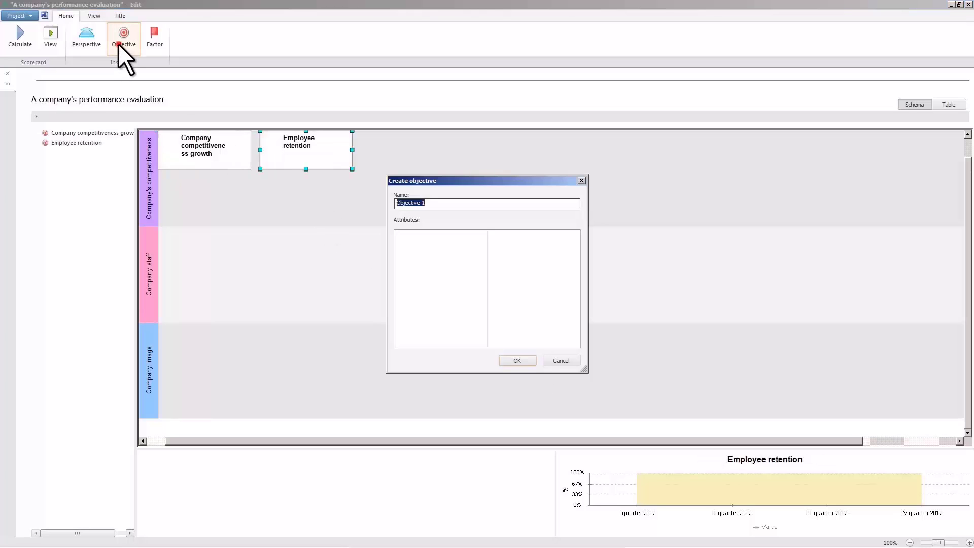
{"action": "type", "text": "Personnel development"}
{"action": "left_click", "coordinate": [518, 360]}
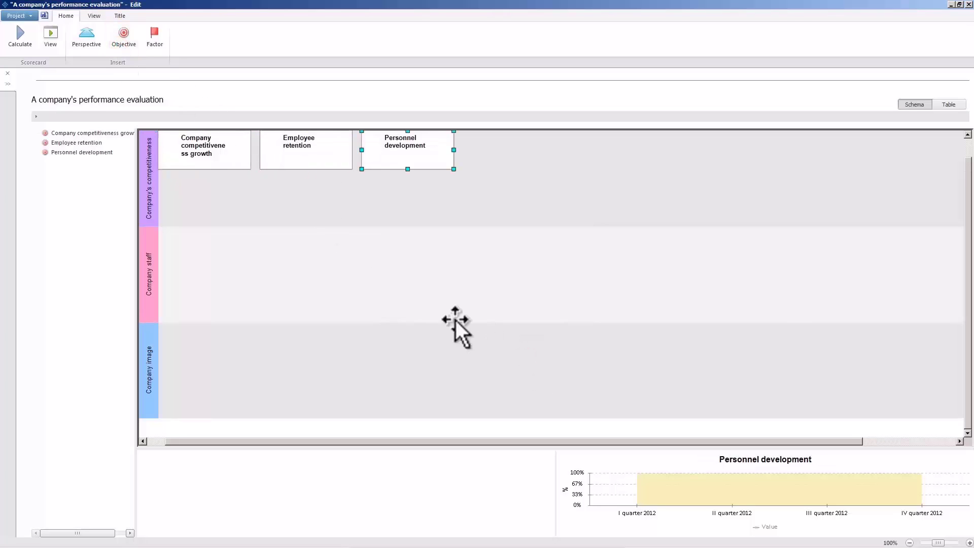
{"action": "left_click", "coordinate": [132, 46]}
{"action": "type", "text": "Positive company image"}
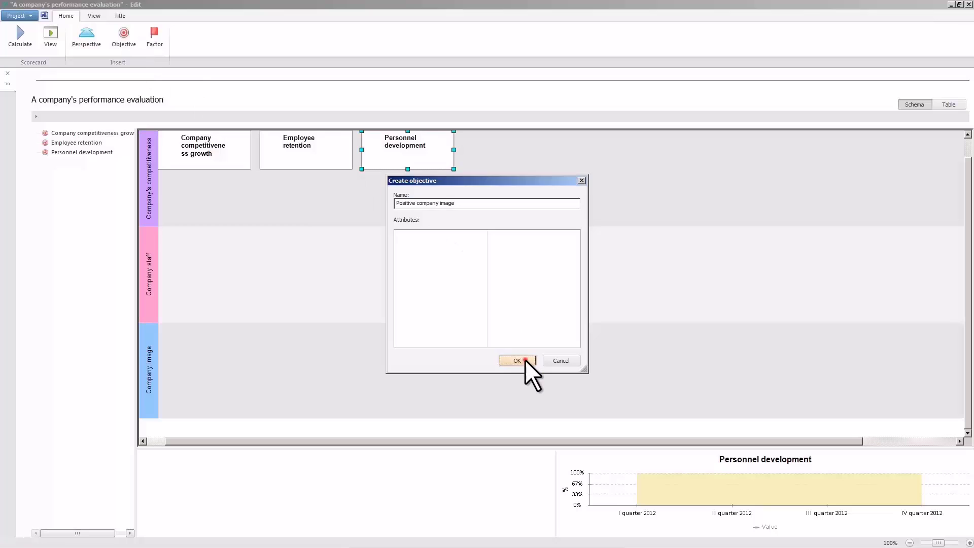
{"action": "left_click", "coordinate": [525, 360]}
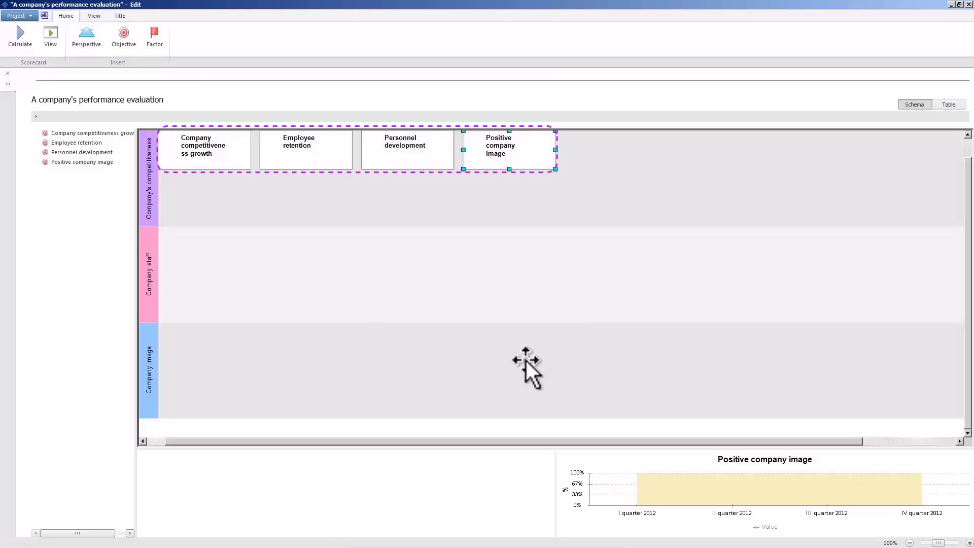
{"action": "left_click_drag", "start_coordinate": [315, 157], "coordinate": [269, 279]}
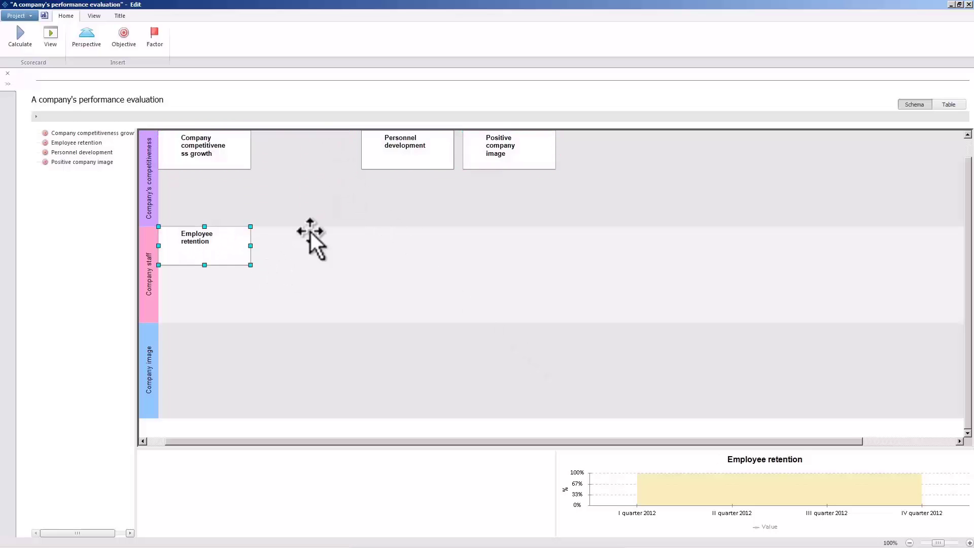
{"action": "left_click", "coordinate": [395, 154]}
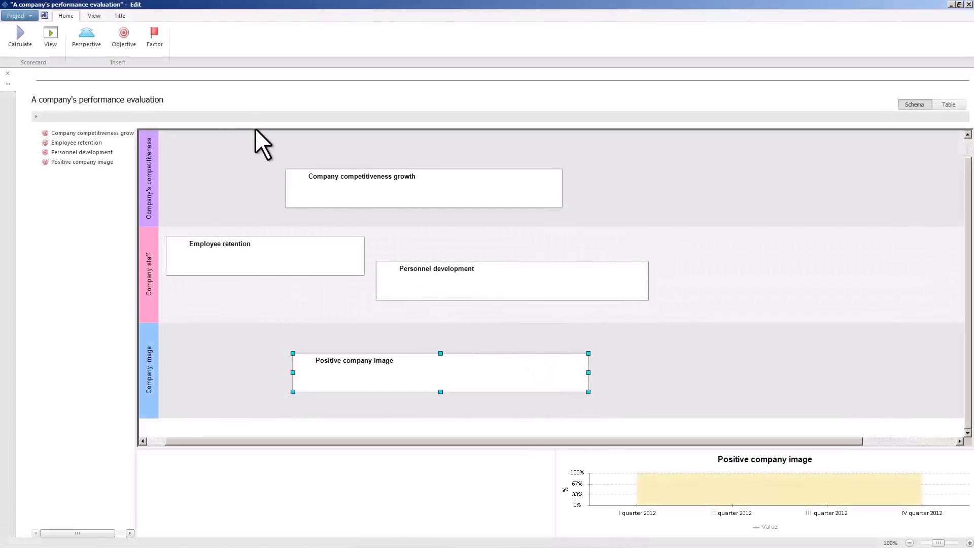
Switch to the factor list and add 'Allocation of funds to advertising and PR' in $
{"action": "left_click", "coordinate": [94, 14]}
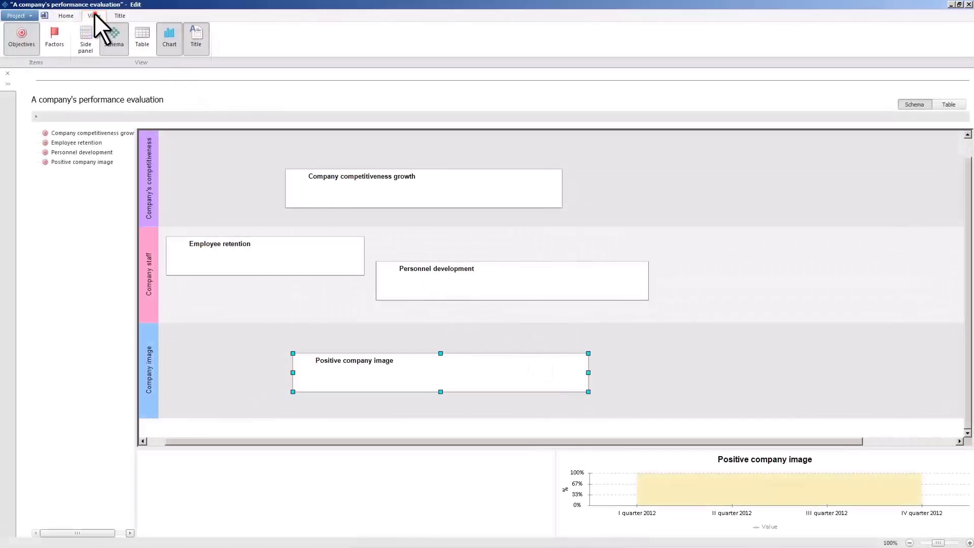
{"action": "left_click", "coordinate": [60, 39]}
{"action": "left_click", "coordinate": [65, 11]}
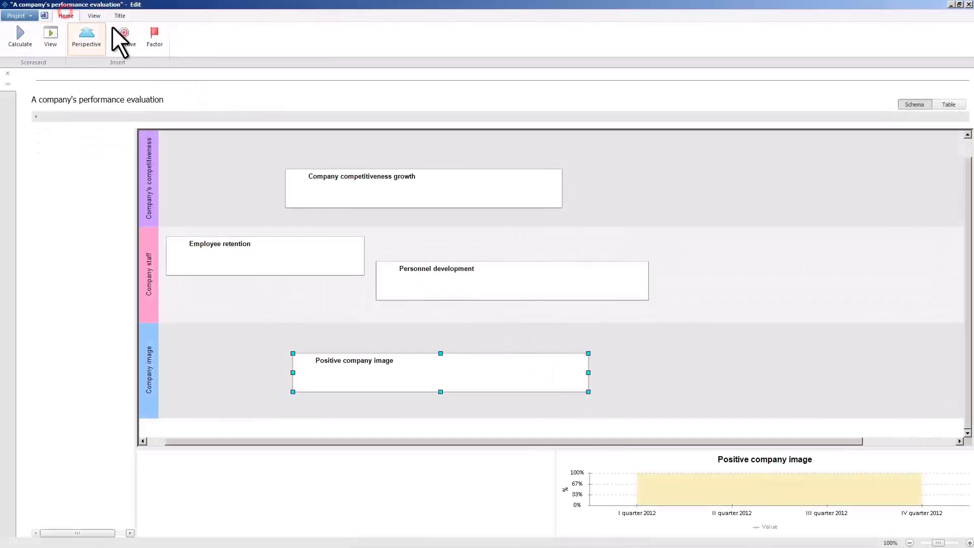
{"action": "left_click", "coordinate": [150, 36]}
{"action": "type", "text": "Allocation of funds to advertising and PR"}
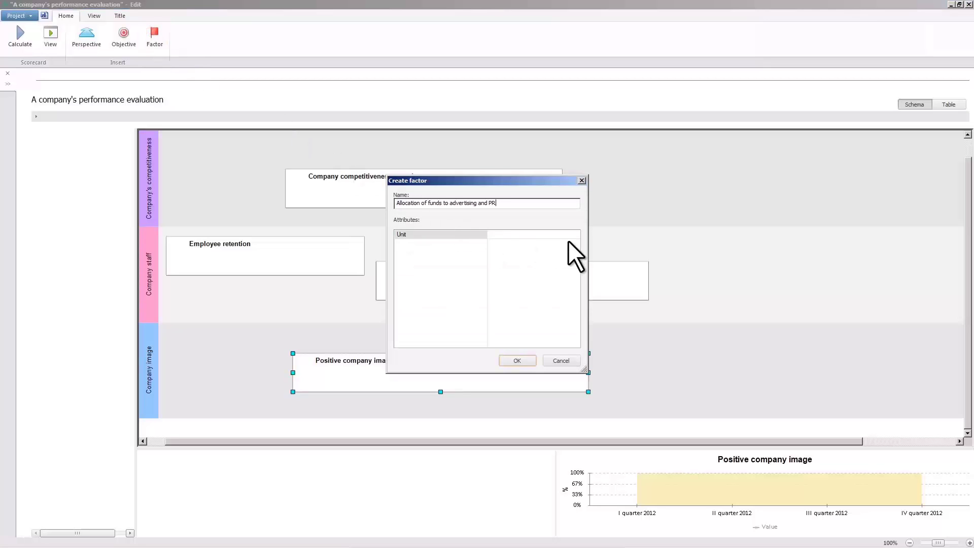
{"action": "left_click", "coordinate": [580, 232]}
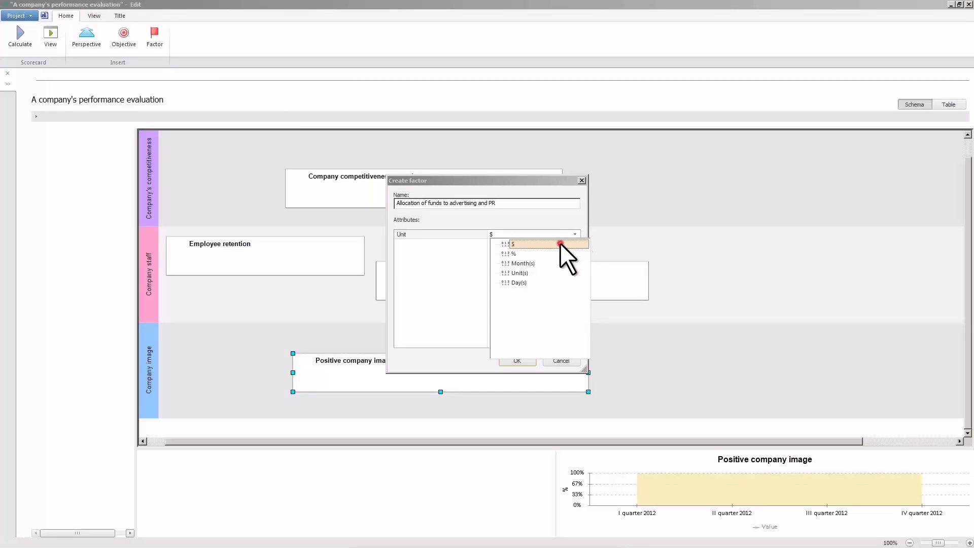
{"action": "left_click", "coordinate": [560, 242]}
{"action": "left_click", "coordinate": [523, 358]}
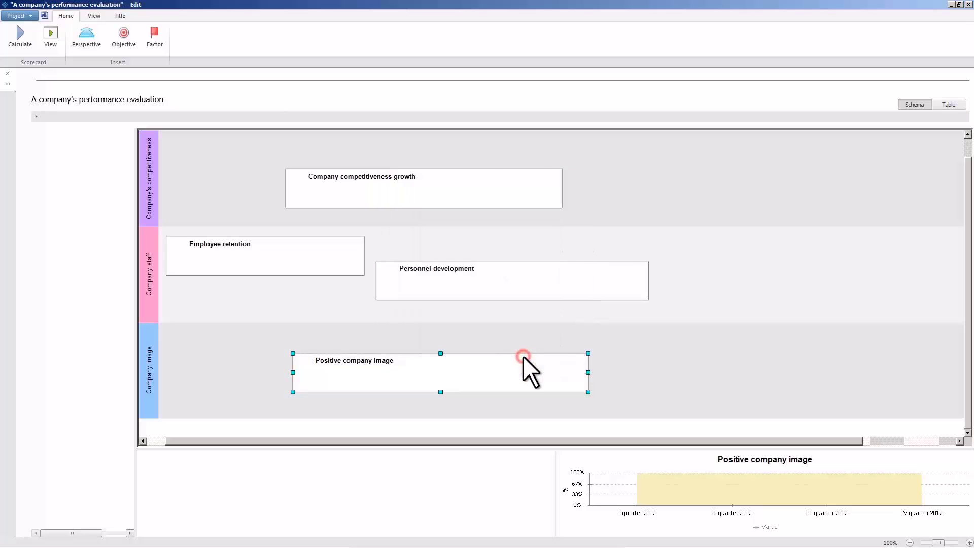
Add the factor 'Allocation of funds to personnel training' measured in $
{"action": "left_click", "coordinate": [155, 35]}
{"action": "type", "text": "Allocation of funds to personnel training"}
{"action": "left_click", "coordinate": [576, 236]}
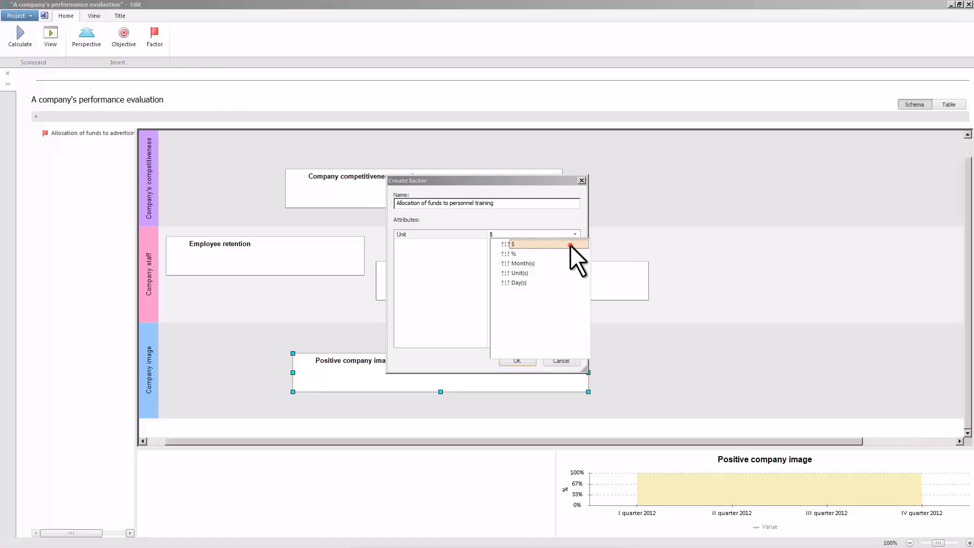
{"action": "left_click", "coordinate": [570, 245]}
{"action": "left_click", "coordinate": [523, 360]}
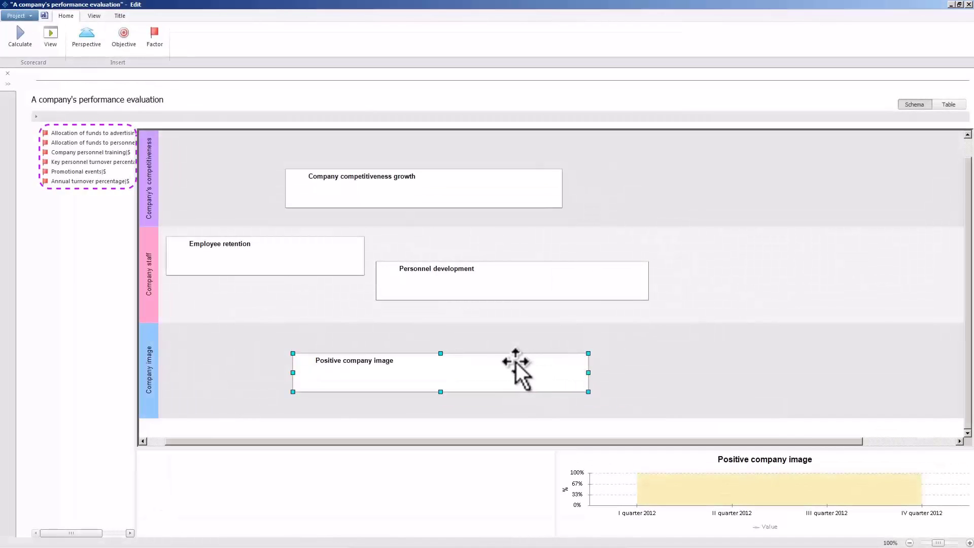
In table view with editing on, enter quarterly Target values such as 200 for advertising and PR
{"action": "left_click", "coordinate": [94, 15]}
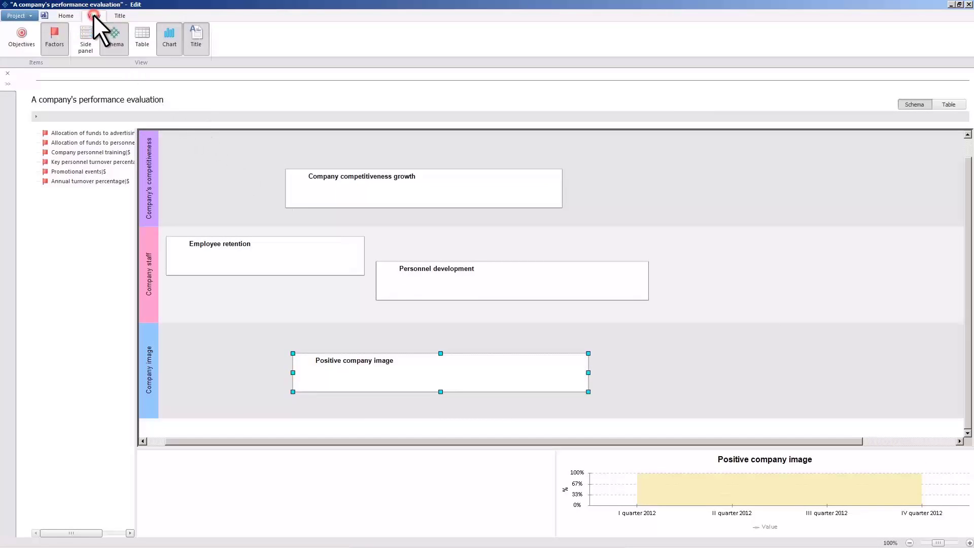
{"action": "left_click", "coordinate": [139, 38]}
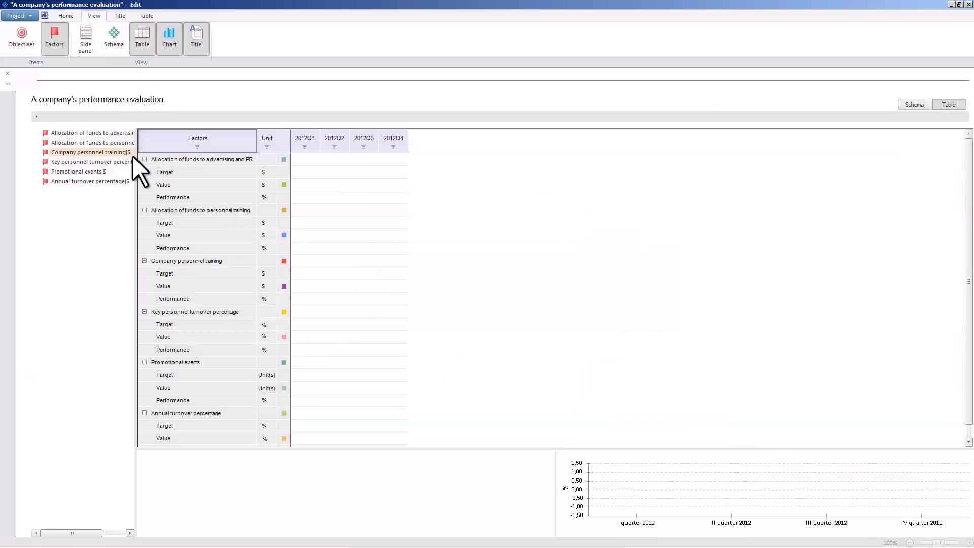
{"action": "left_click_drag", "start_coordinate": [135, 159], "coordinate": [20, 159]}
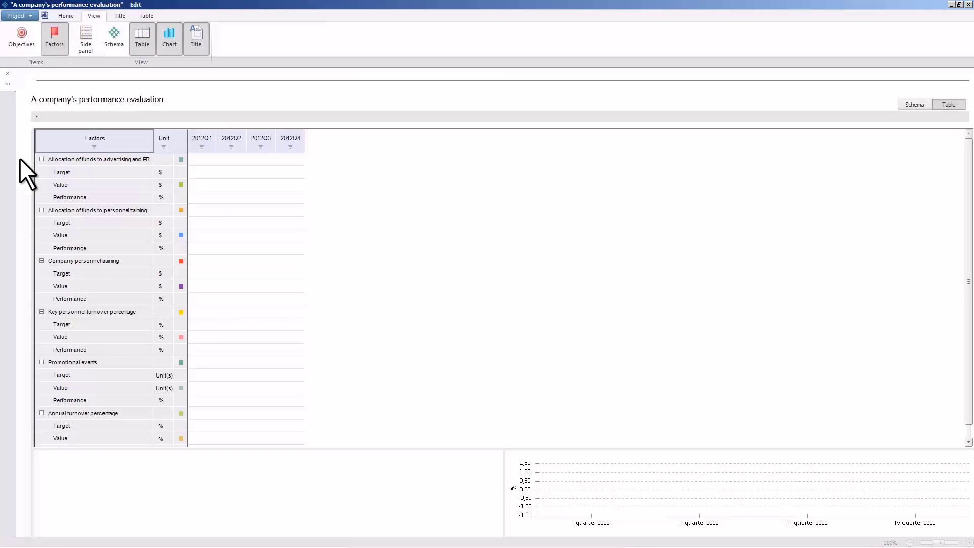
{"action": "left_click", "coordinate": [146, 16]}
{"action": "left_click", "coordinate": [76, 46]}
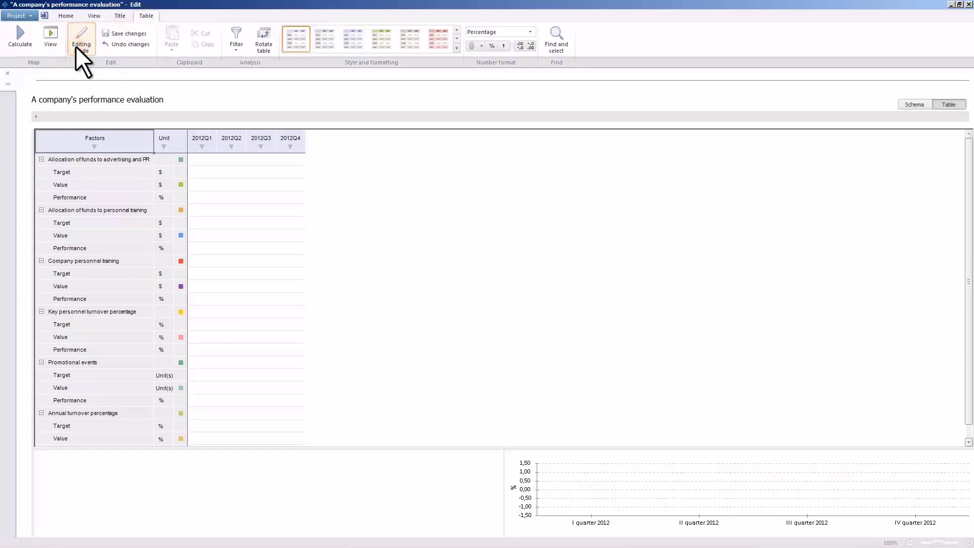
{"action": "left_click", "coordinate": [205, 174]}
{"action": "type", "text": "200"}
{"action": "key", "text": "Tab"}
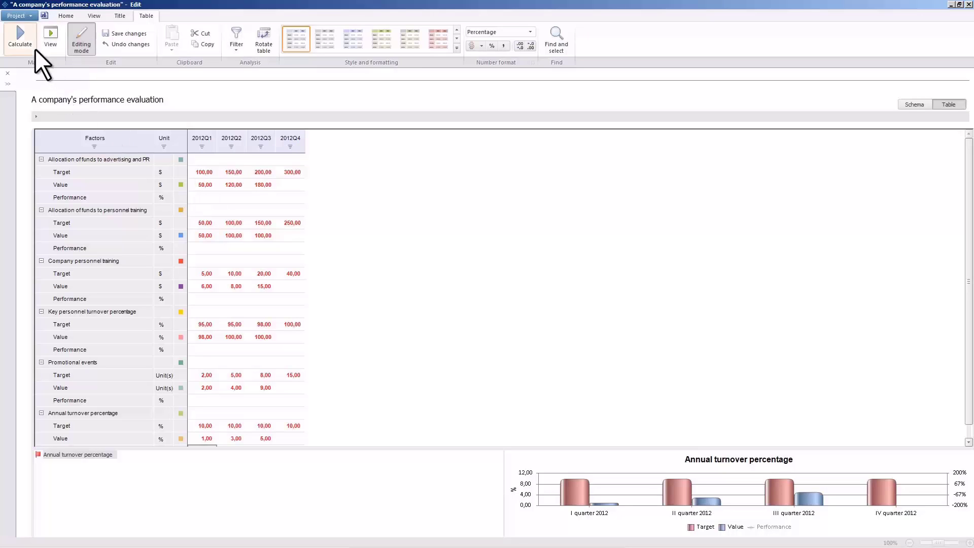
Save the entered values with the comment 'comment'
{"action": "left_click", "coordinate": [121, 35]}
{"action": "type", "text": "comment"}
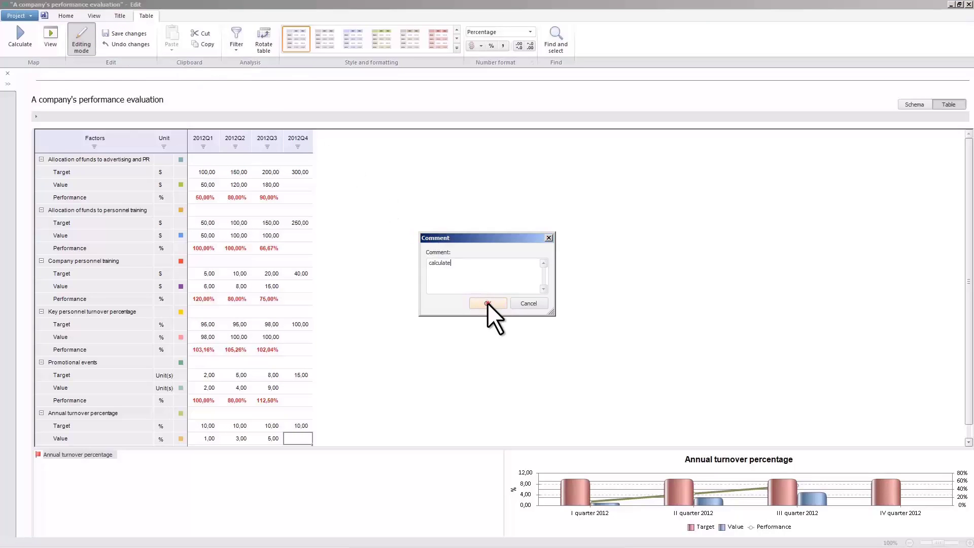
{"action": "left_click", "coordinate": [487, 303]}
Review charts for personnel training funds, Company personnel training and Key personnel turnover percentage
{"action": "left_click_drag", "start_coordinate": [483, 448], "coordinate": [482, 400]}
{"action": "left_click", "coordinate": [137, 224]}
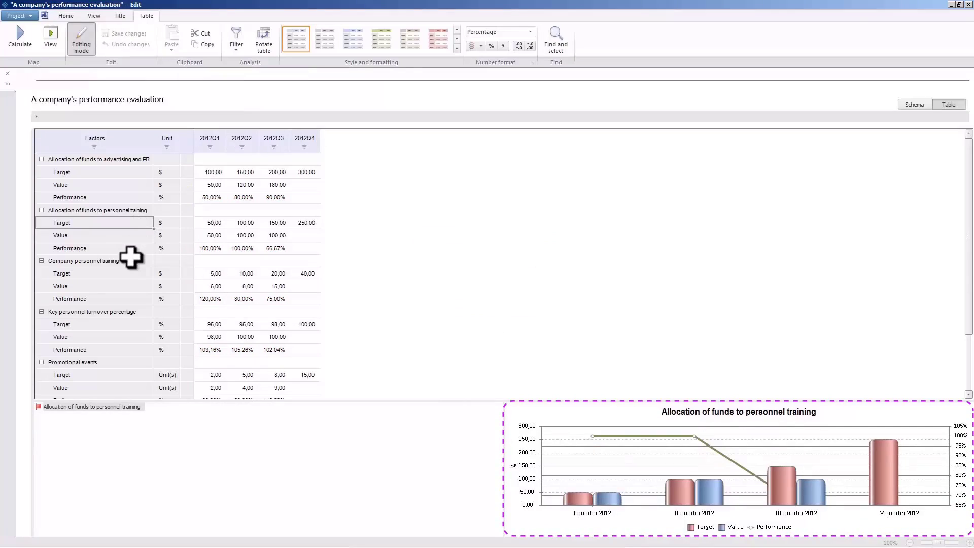
{"action": "left_click", "coordinate": [129, 273]}
{"action": "left_click", "coordinate": [113, 325]}
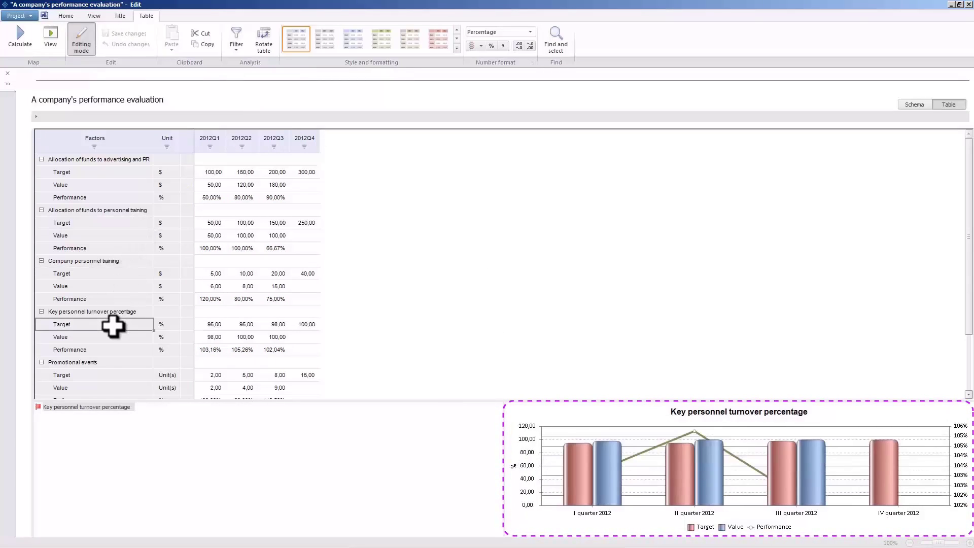
Return to schema view and open the Positive company image objective's parameters
{"action": "left_click", "coordinate": [92, 15]}
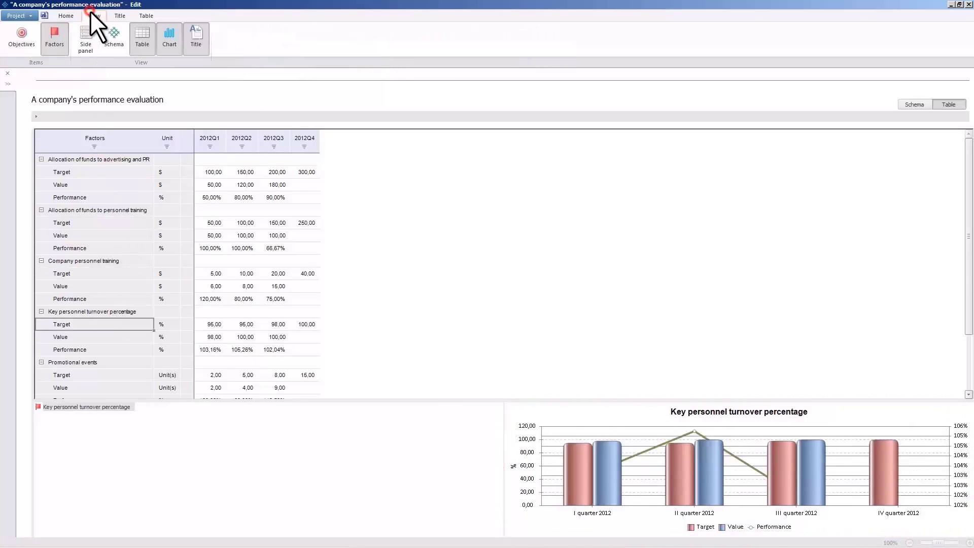
{"action": "left_click", "coordinate": [112, 38]}
{"action": "left_click", "coordinate": [30, 41]}
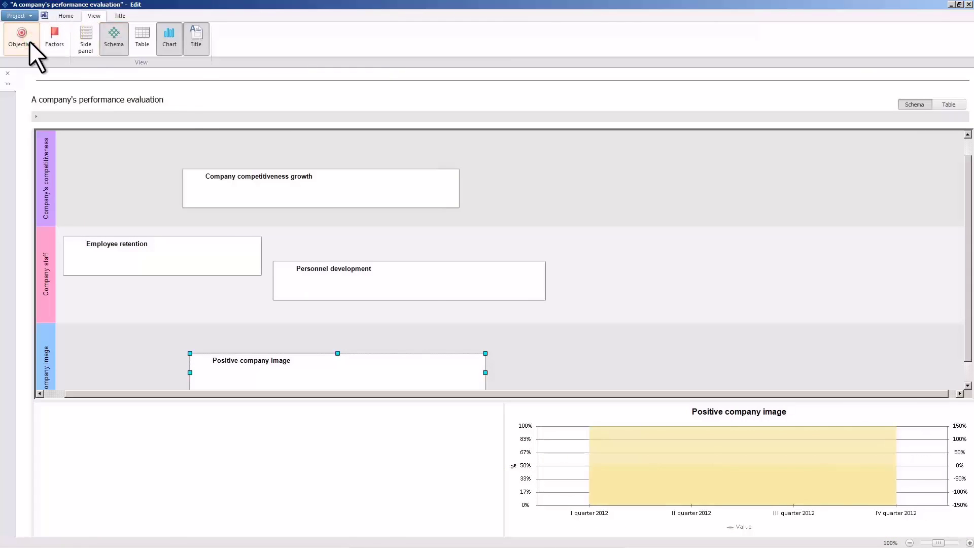
{"action": "left_click", "coordinate": [10, 84]}
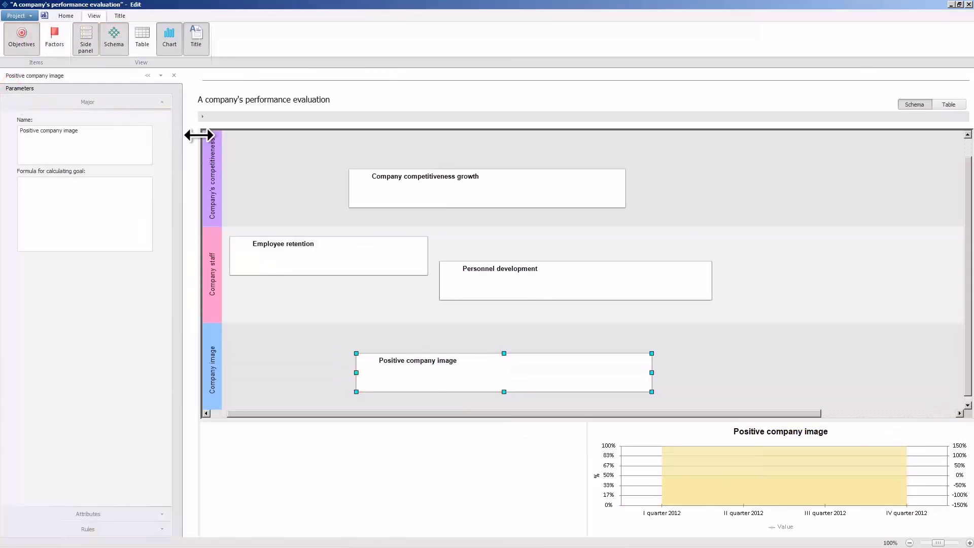
{"action": "left_click_drag", "start_coordinate": [198, 135], "coordinate": [285, 135]}
Build its formula as advertising and PR funds *0.2 + Promotional events
{"action": "left_click", "coordinate": [102, 189]}
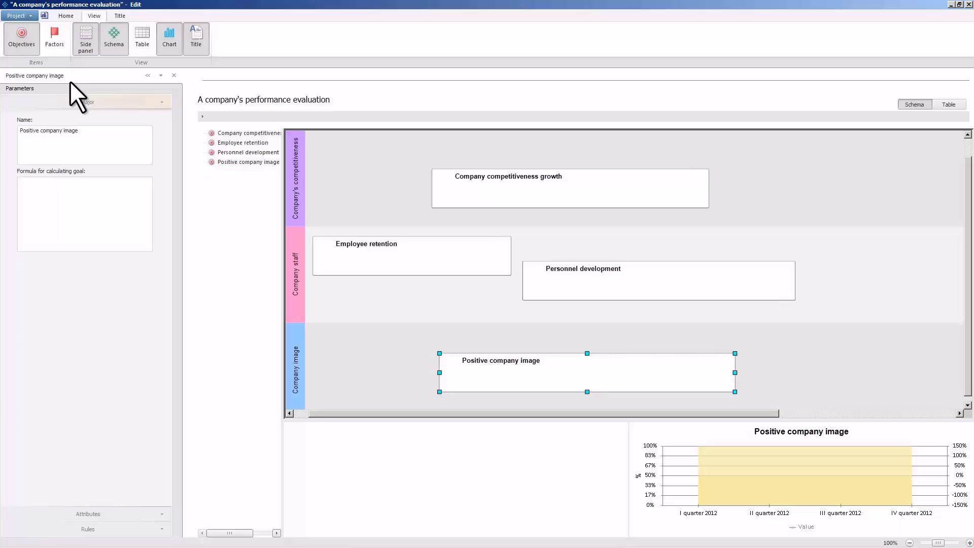
{"action": "left_click", "coordinate": [55, 41]}
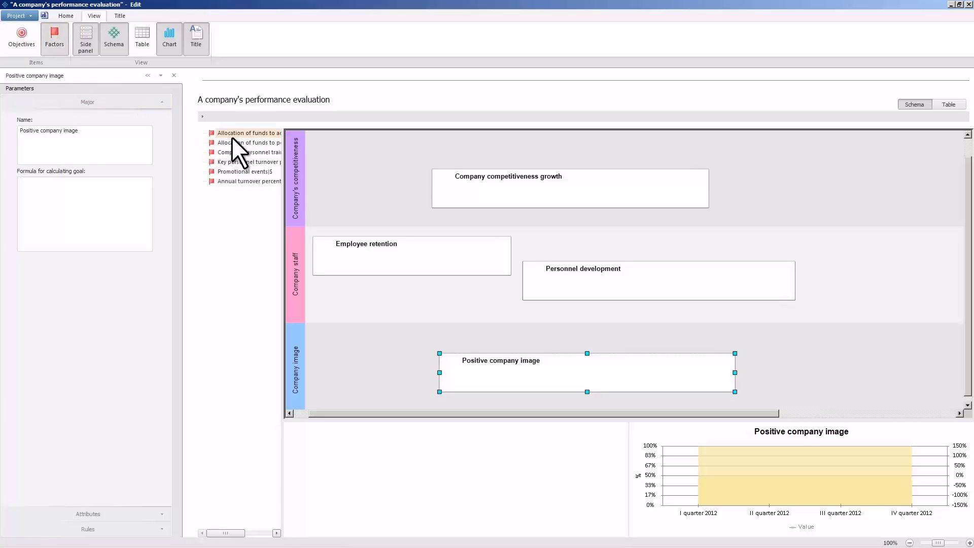
{"action": "left_click_drag", "start_coordinate": [233, 134], "coordinate": [72, 200]}
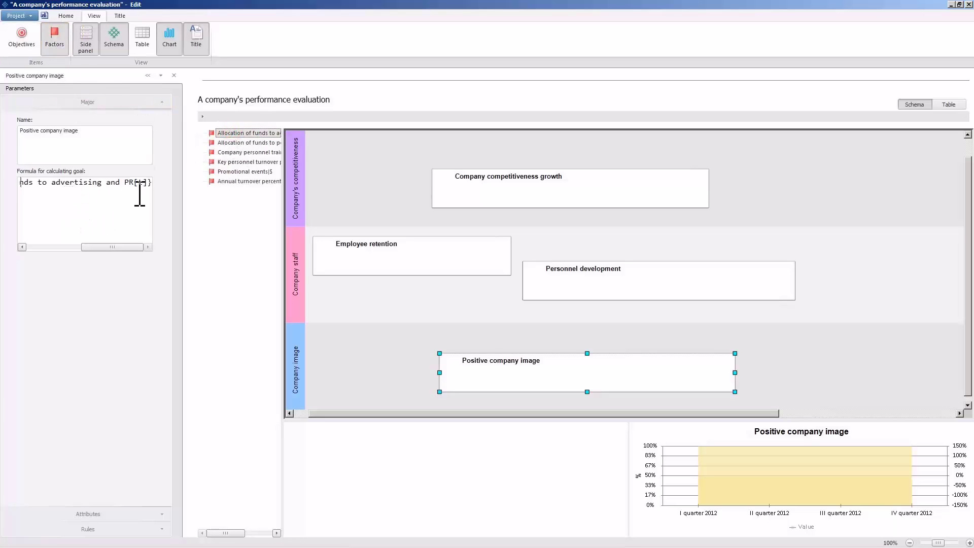
{"action": "type", "text": "*0.2+"}
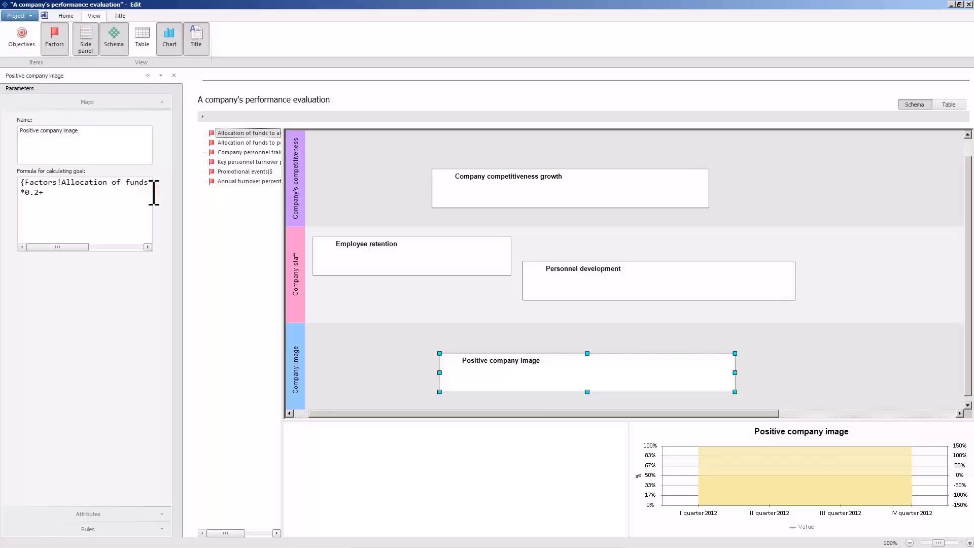
{"action": "left_click_drag", "start_coordinate": [234, 171], "coordinate": [122, 211]}
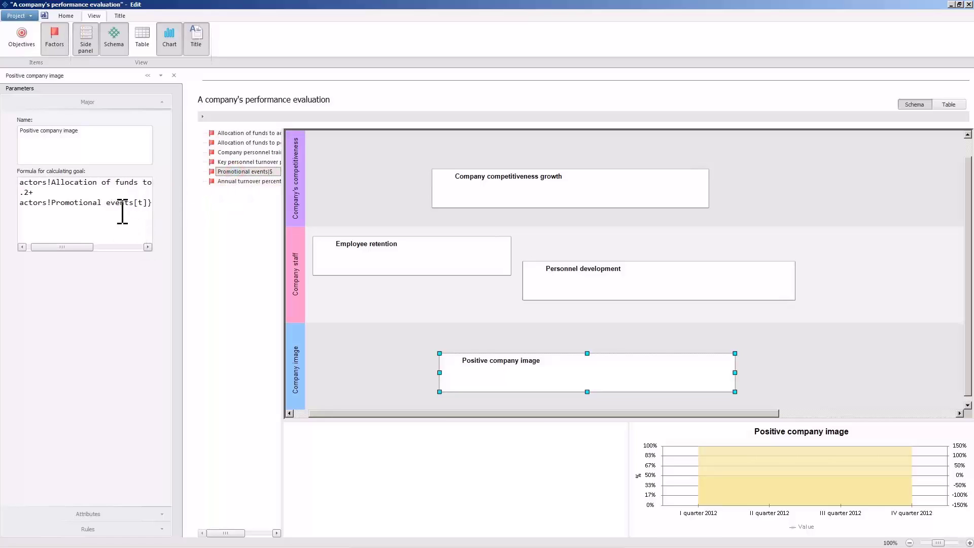
Finish the formula with '*0.2+' and colour the reached range from 95 green with a status icon
{"action": "type", "text": "*0.2+"}
{"action": "left_click", "coordinate": [107, 529]}
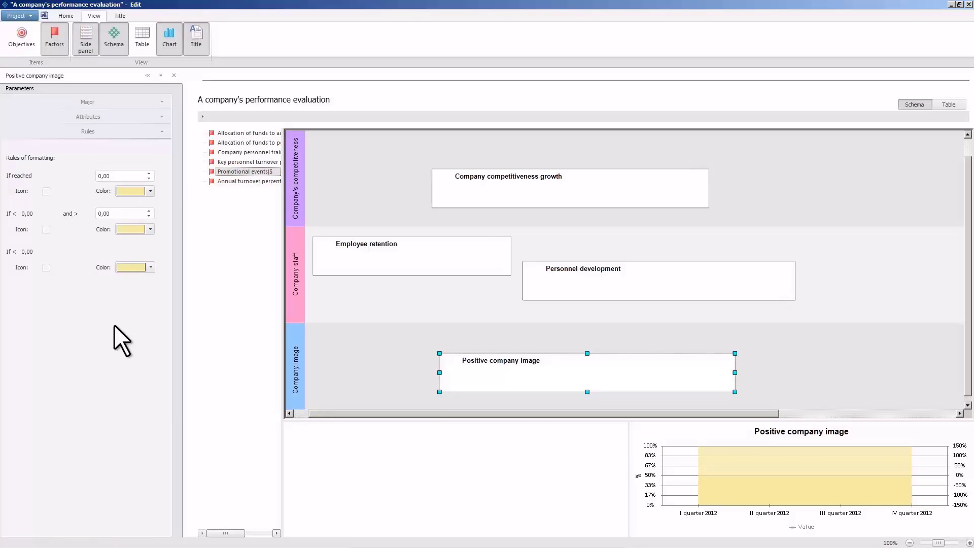
{"action": "left_click", "coordinate": [114, 175]}
{"action": "type", "text": "95"}
{"action": "left_click", "coordinate": [151, 191]}
{"action": "left_click", "coordinate": [148, 229]}
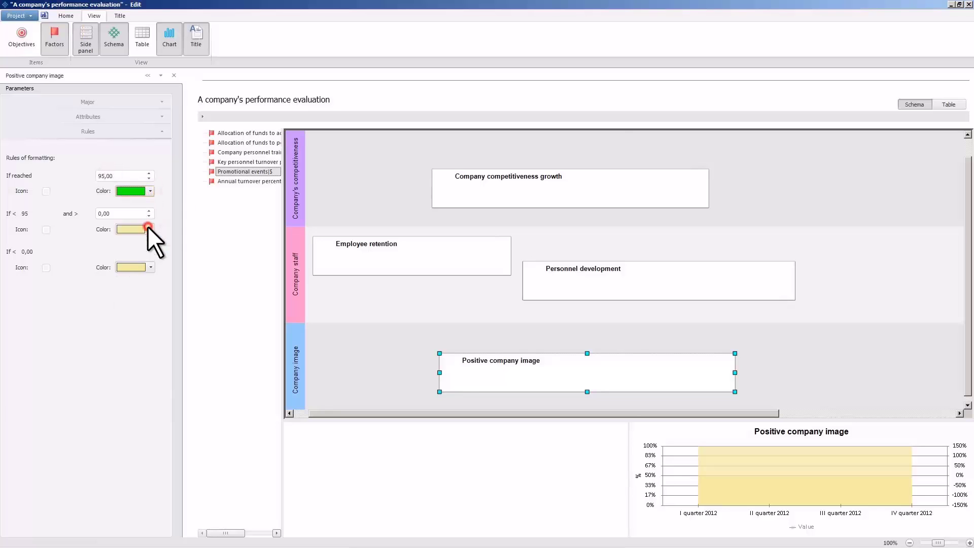
{"action": "left_click", "coordinate": [46, 191]}
Make the 75–95 range orange with a grey icon and the range below 75 red with a red icon
{"action": "left_click", "coordinate": [112, 213]}
{"action": "type", "text": "75"}
{"action": "left_click", "coordinate": [150, 229]}
{"action": "left_click", "coordinate": [132, 251]}
{"action": "left_click", "coordinate": [45, 230]}
{"action": "left_click", "coordinate": [87, 240]}
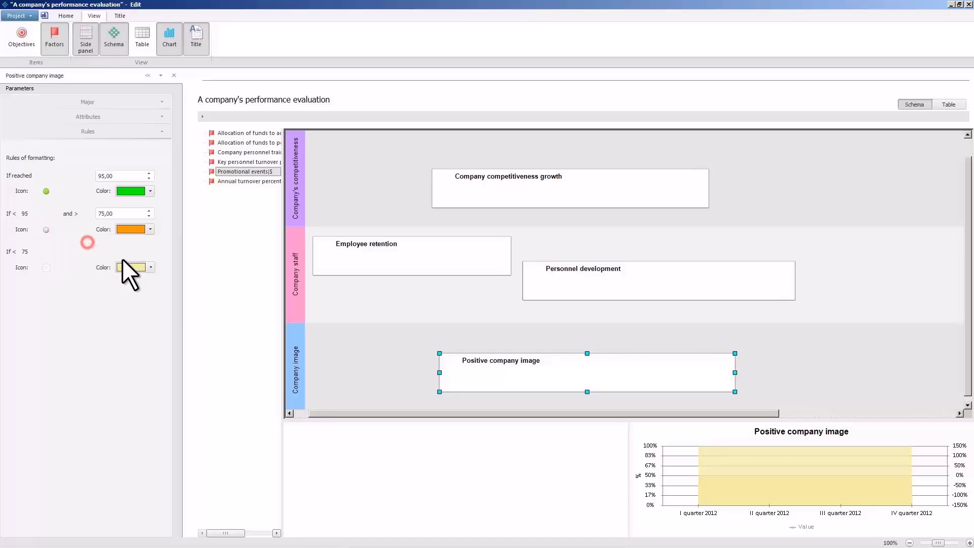
{"action": "left_click", "coordinate": [150, 267]}
{"action": "left_click", "coordinate": [133, 303]}
{"action": "left_click", "coordinate": [46, 267]}
{"action": "left_click", "coordinate": [59, 282]}
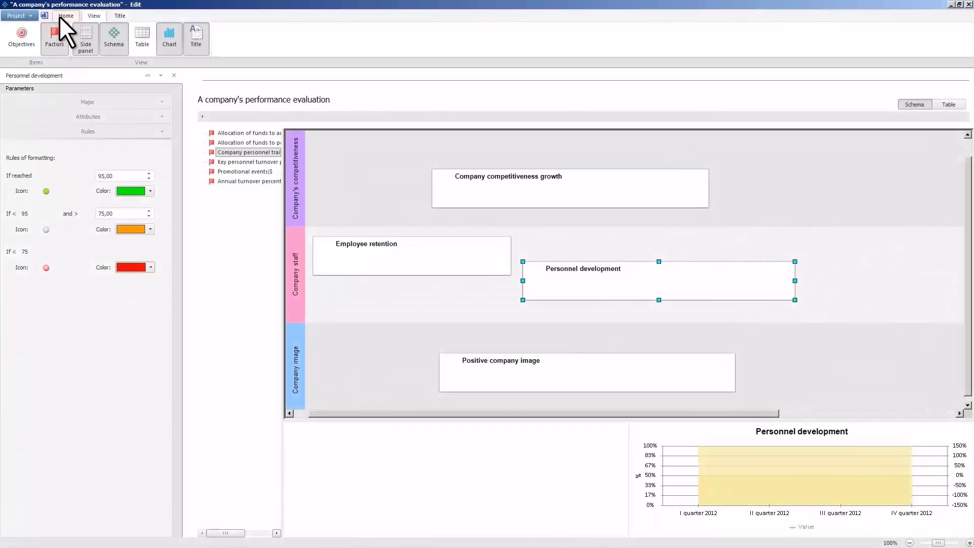
Calculate the scorecard and select the Company competitiveness growth goal
{"action": "left_click", "coordinate": [60, 16]}
{"action": "left_click", "coordinate": [22, 38]}
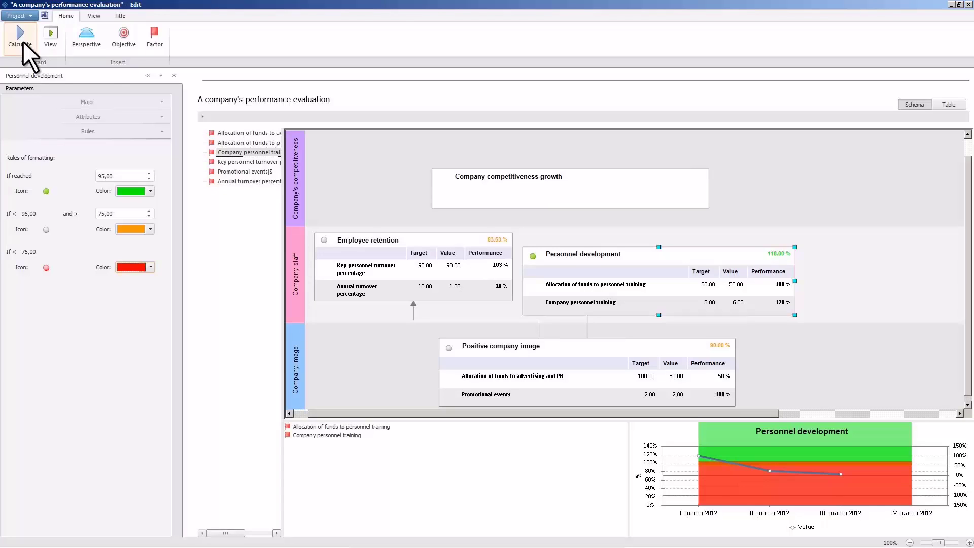
{"action": "left_click", "coordinate": [497, 189]}
Set thresholds 95 and 75, colouring the reached range green and the middle range orange
{"action": "left_click", "coordinate": [117, 176]}
{"action": "type", "text": "95"}
{"action": "key", "text": "Tab"}
{"action": "type", "text": "75"}
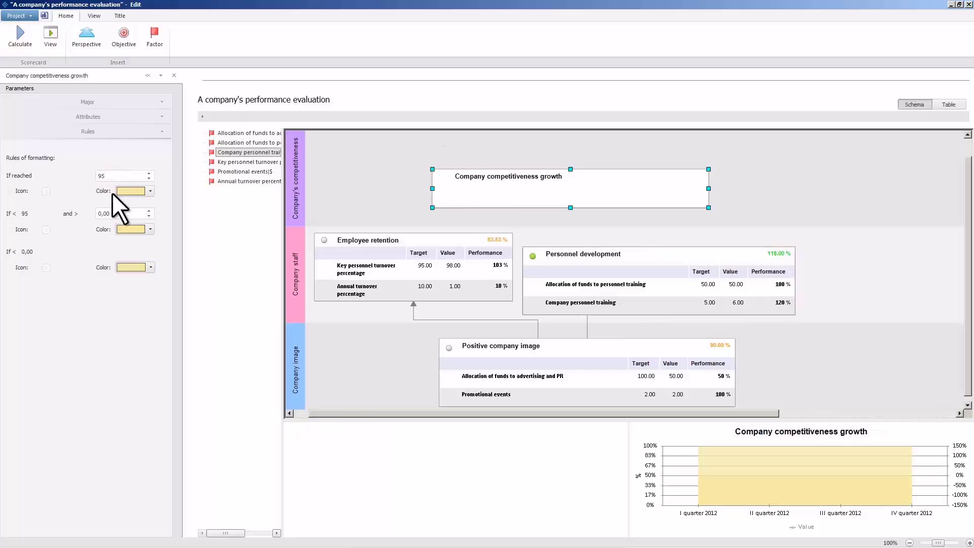
{"action": "left_click", "coordinate": [150, 191]}
{"action": "left_click", "coordinate": [145, 230]}
{"action": "left_click", "coordinate": [148, 229]}
{"action": "left_click", "coordinate": [130, 257]}
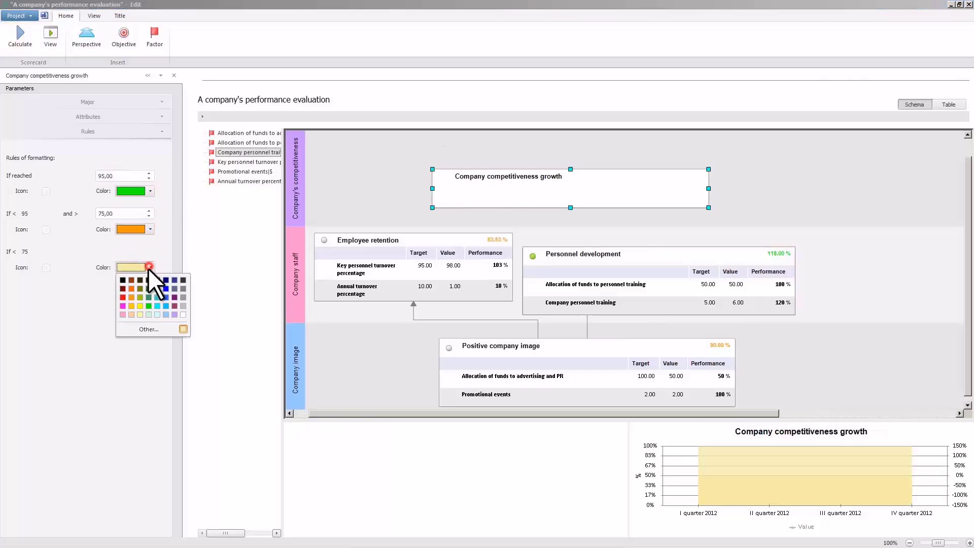
Colour the lowest range red and add icons: grey for the middle range, green for the reached range
{"action": "left_click", "coordinate": [123, 291]}
{"action": "left_click", "coordinate": [46, 267]}
{"action": "left_click", "coordinate": [46, 230]}
{"action": "left_click", "coordinate": [87, 239]}
{"action": "left_click", "coordinate": [46, 191]}
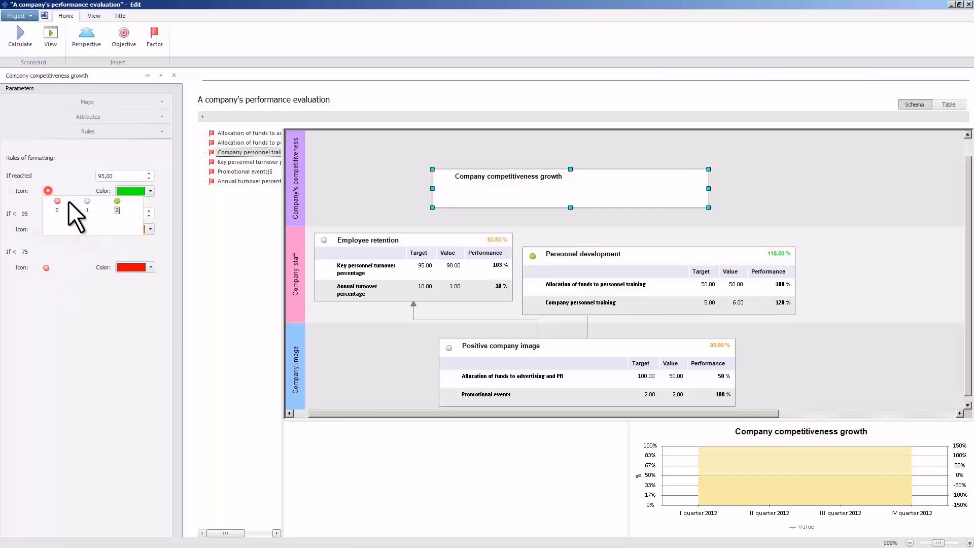
{"action": "left_click", "coordinate": [115, 201]}
Set the formula to Personnel development*0.7 + Positive company image*0.3 and recalculate
{"action": "left_click", "coordinate": [99, 103]}
{"action": "left_click", "coordinate": [55, 197]}
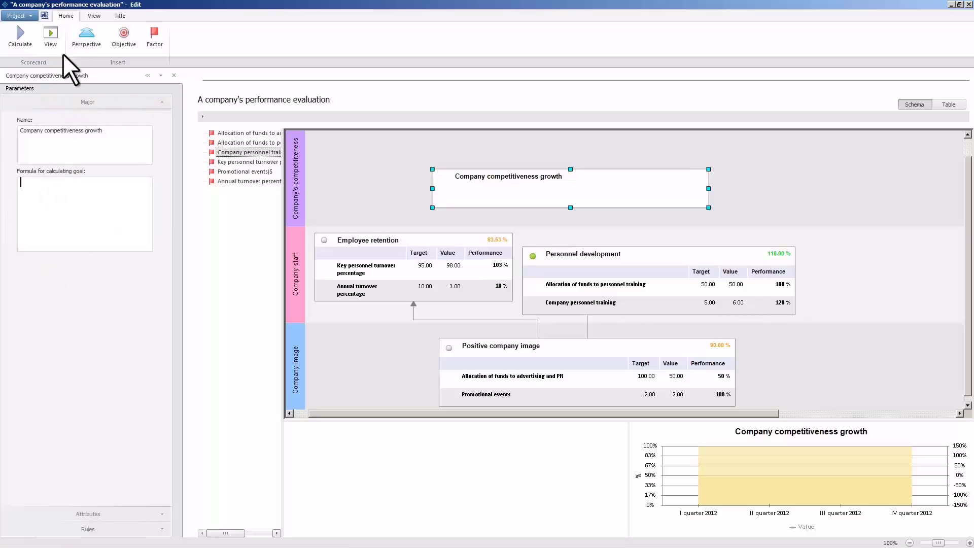
{"action": "left_click", "coordinate": [94, 16]}
{"action": "left_click", "coordinate": [17, 41]}
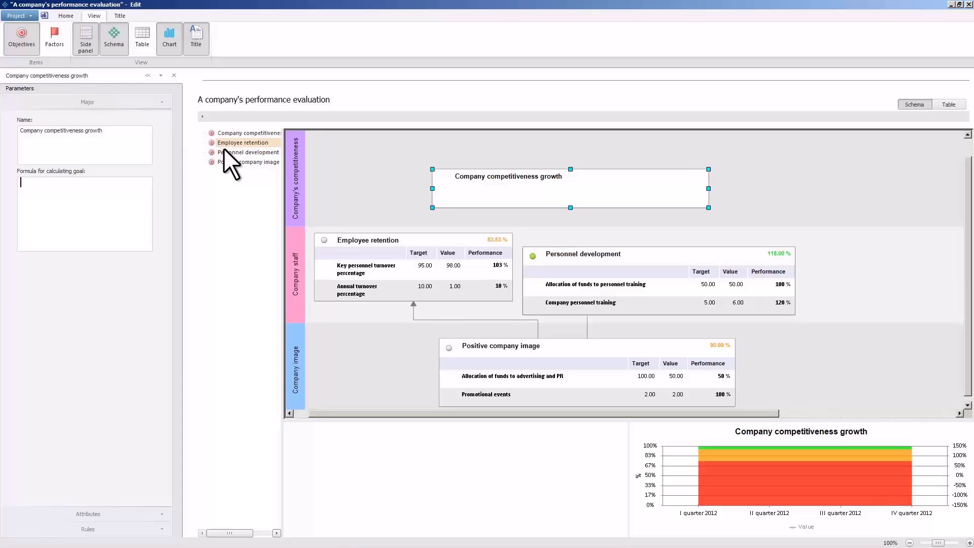
{"action": "left_click_drag", "start_coordinate": [227, 152], "coordinate": [133, 192]}
{"action": "left_click", "coordinate": [143, 184]}
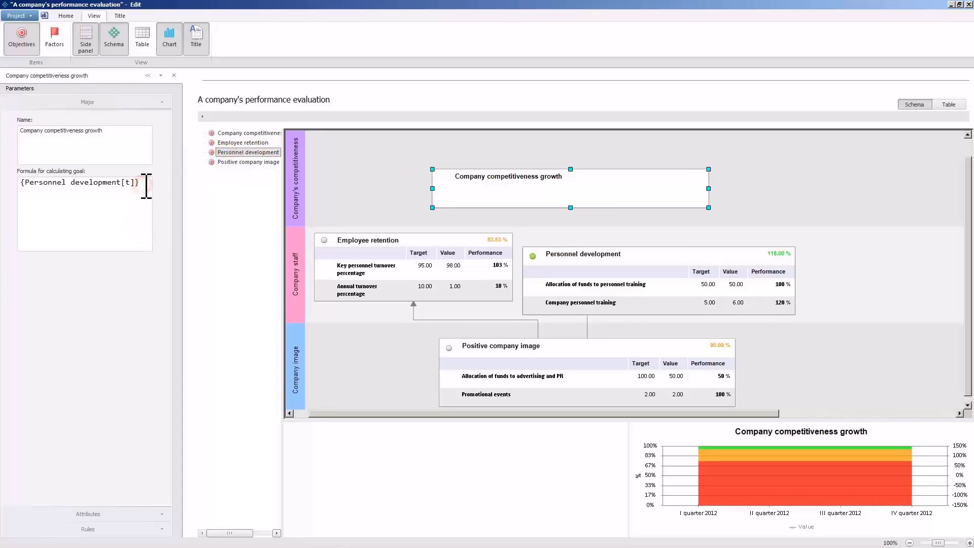
{"action": "type", "text": "*0.7+"}
{"action": "left_click_drag", "start_coordinate": [238, 160], "coordinate": [134, 200]}
{"action": "left_click", "coordinate": [147, 202]}
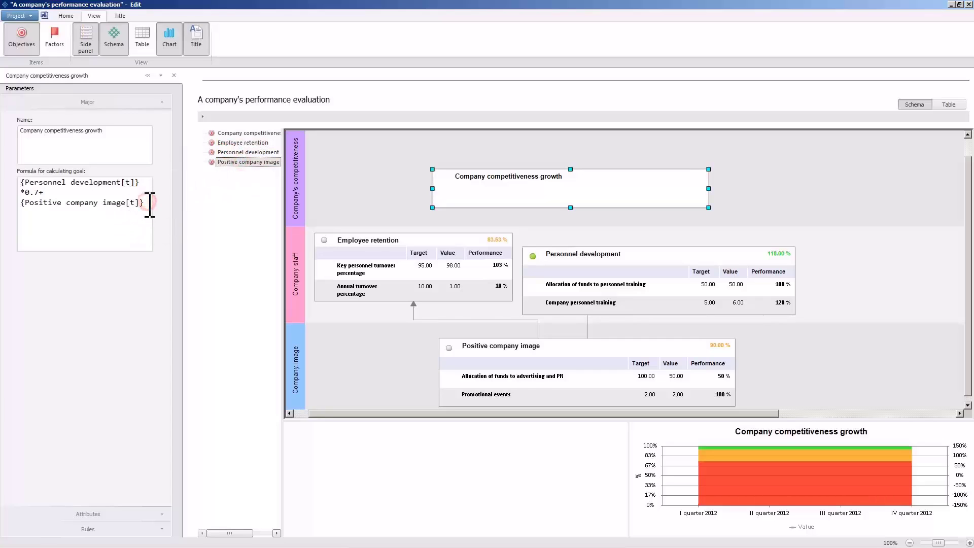
{"action": "type", "text": "*0.3"}
{"action": "left_click", "coordinate": [57, 20]}
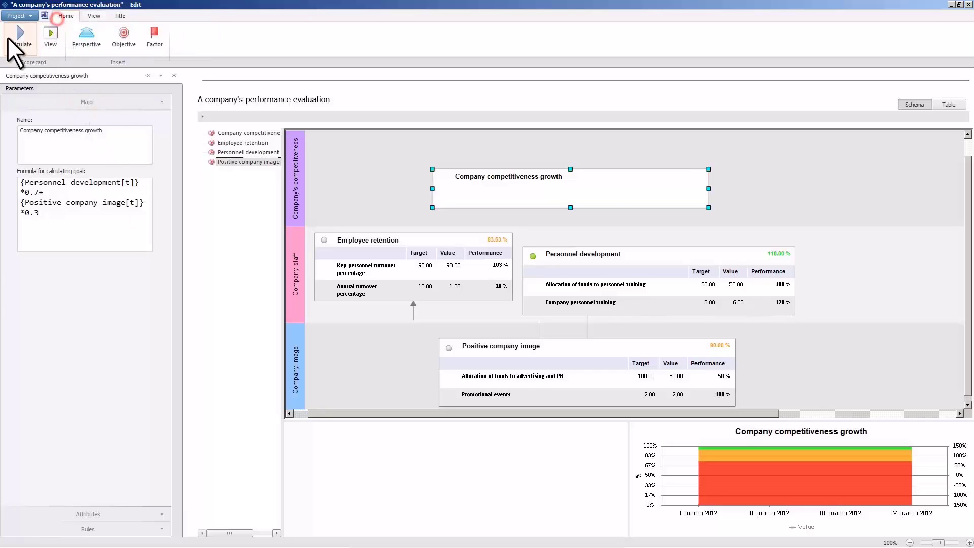
{"action": "left_click", "coordinate": [7, 38]}
Give the Allocation of funds to advertising and PR factor an orange middle range with a grey icon
{"action": "left_click", "coordinate": [160, 75]}
{"action": "left_click", "coordinate": [15, 129]}
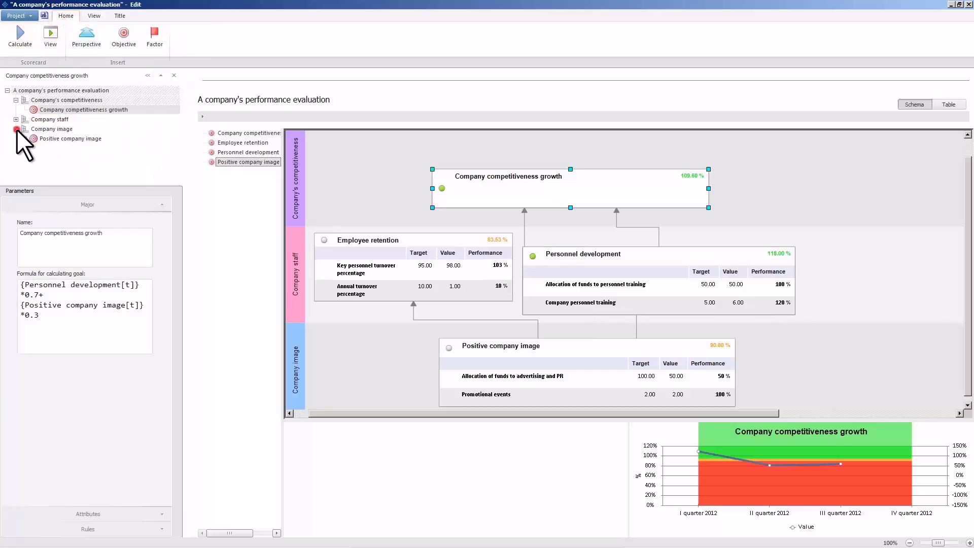
{"action": "left_click", "coordinate": [25, 139]}
{"action": "left_click", "coordinate": [48, 148]}
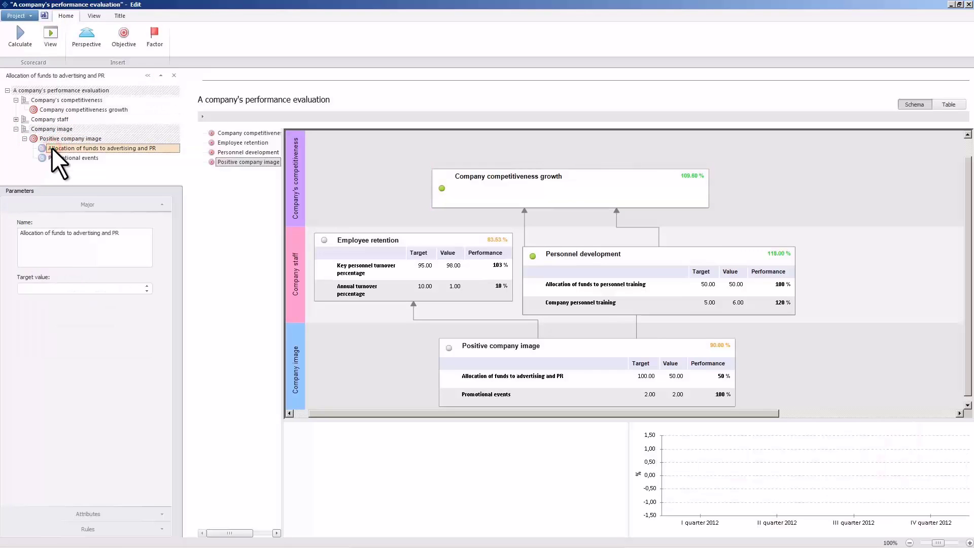
{"action": "left_click", "coordinate": [87, 529]}
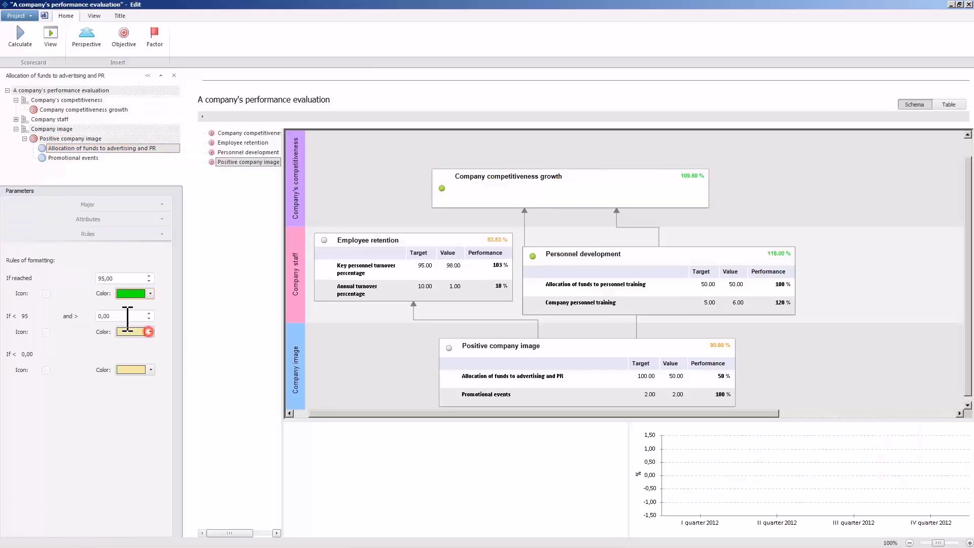
{"action": "left_click", "coordinate": [150, 331]}
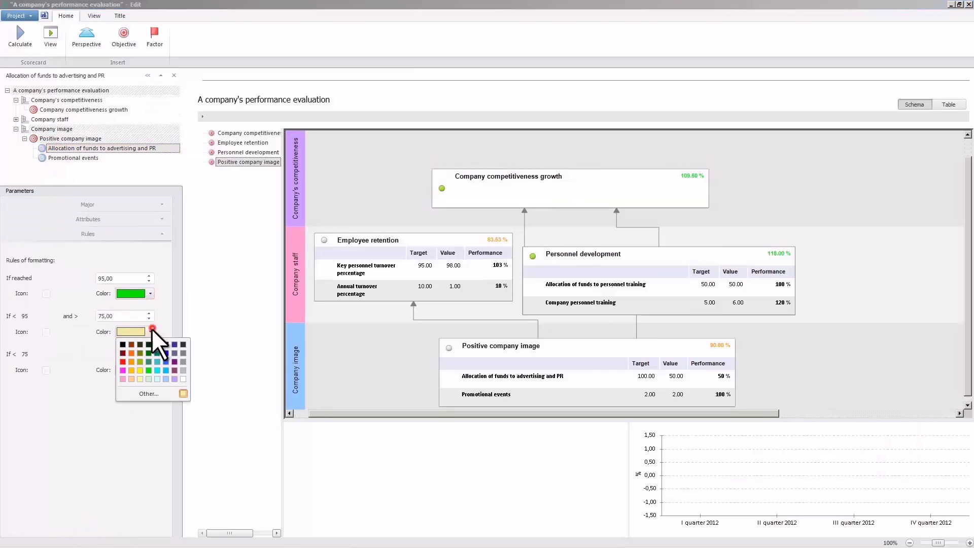
{"action": "left_click", "coordinate": [60, 381]}
{"action": "left_click", "coordinate": [46, 332]}
{"action": "left_click", "coordinate": [88, 342]}
Select Promotional events, hide the side panels, recalculate, and select the Employee retention goal
{"action": "left_click", "coordinate": [69, 158]}
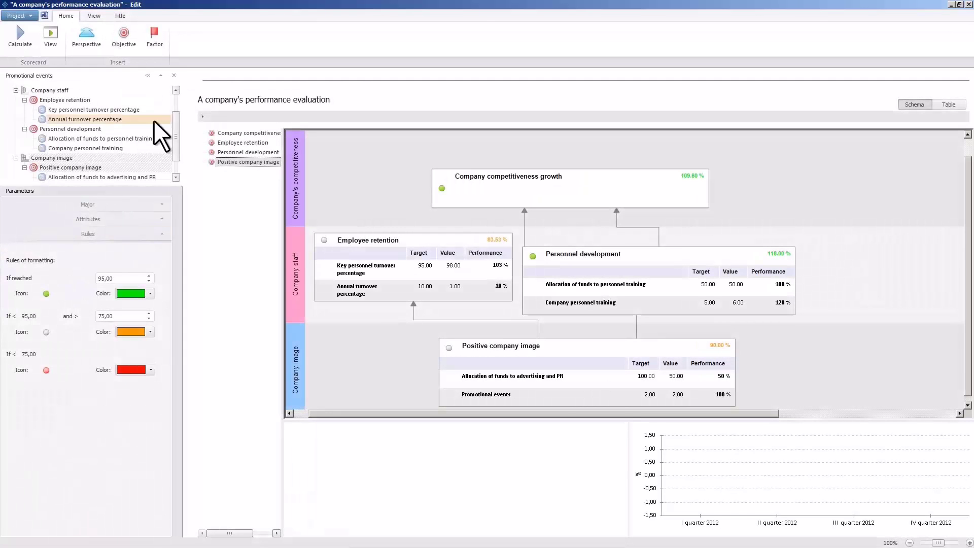
{"action": "left_click", "coordinate": [160, 75]}
{"action": "left_click", "coordinate": [148, 75]}
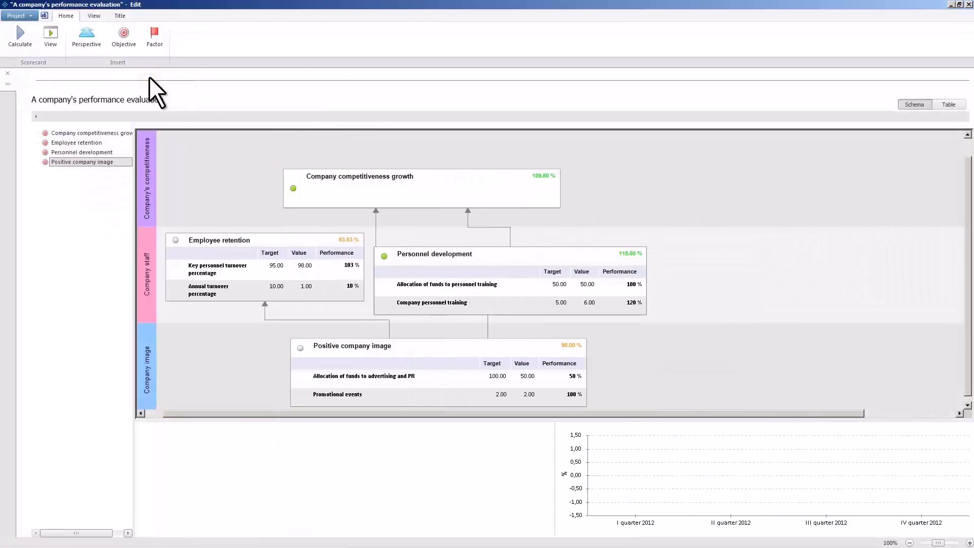
{"action": "left_click", "coordinate": [20, 36]}
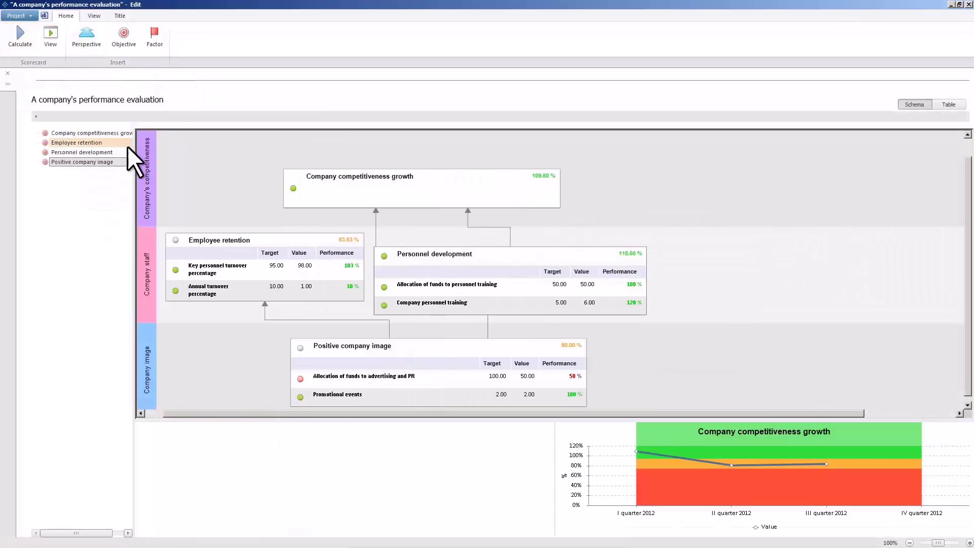
{"action": "left_click_drag", "start_coordinate": [133, 146], "coordinate": [31, 147]}
{"action": "left_click", "coordinate": [143, 260]}
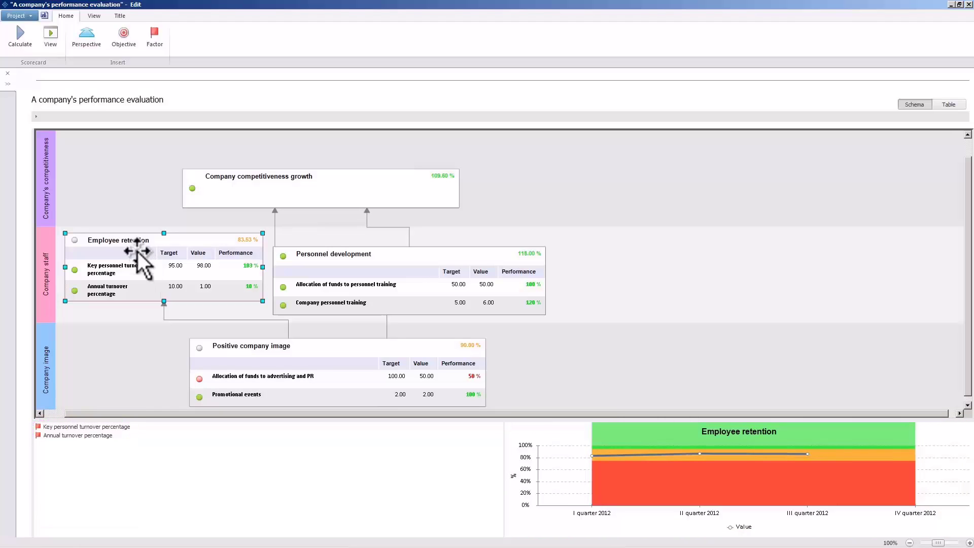
Calculate the scorecard for III quarter from the calendar parameters, then open it in viewing mode
{"action": "left_click", "coordinate": [7, 84]}
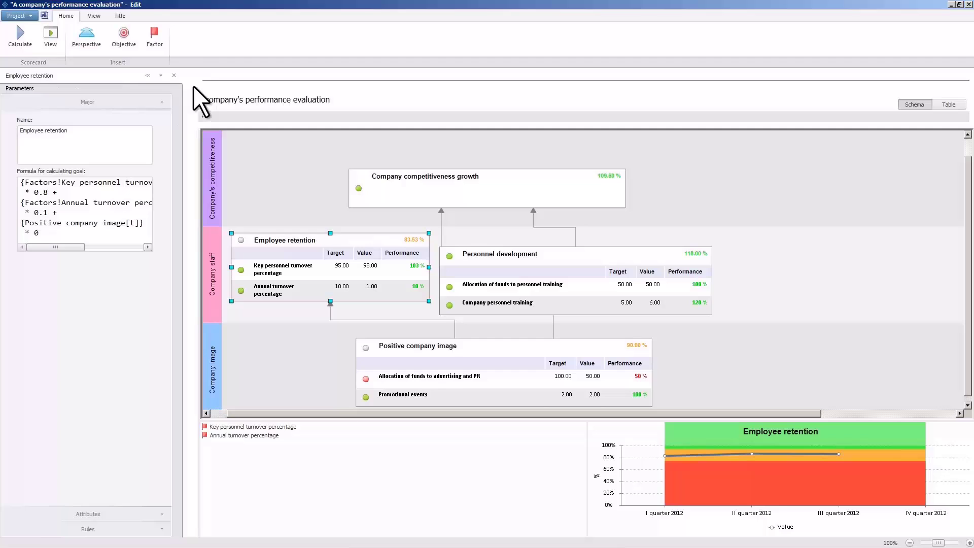
{"action": "left_click", "coordinate": [208, 75]}
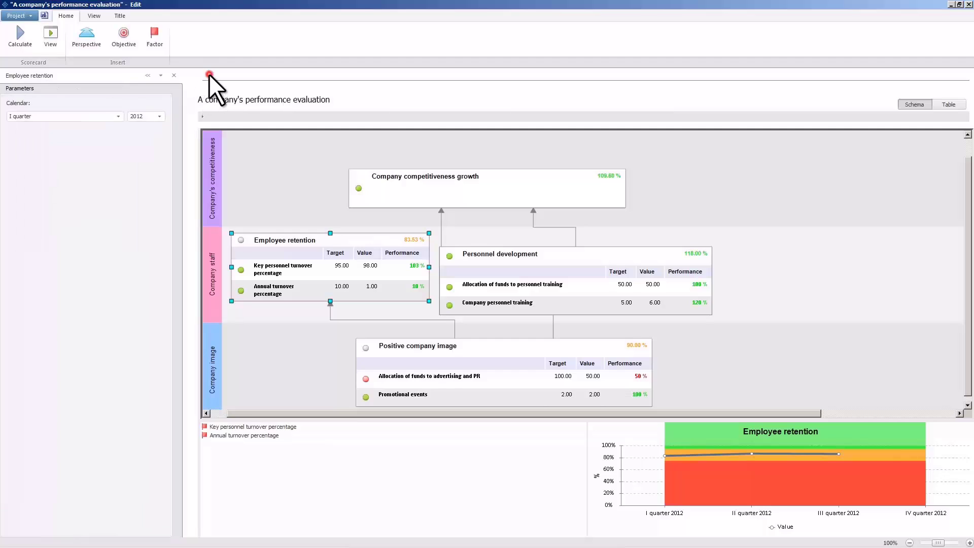
{"action": "left_click", "coordinate": [120, 116]}
{"action": "left_click", "coordinate": [105, 146]}
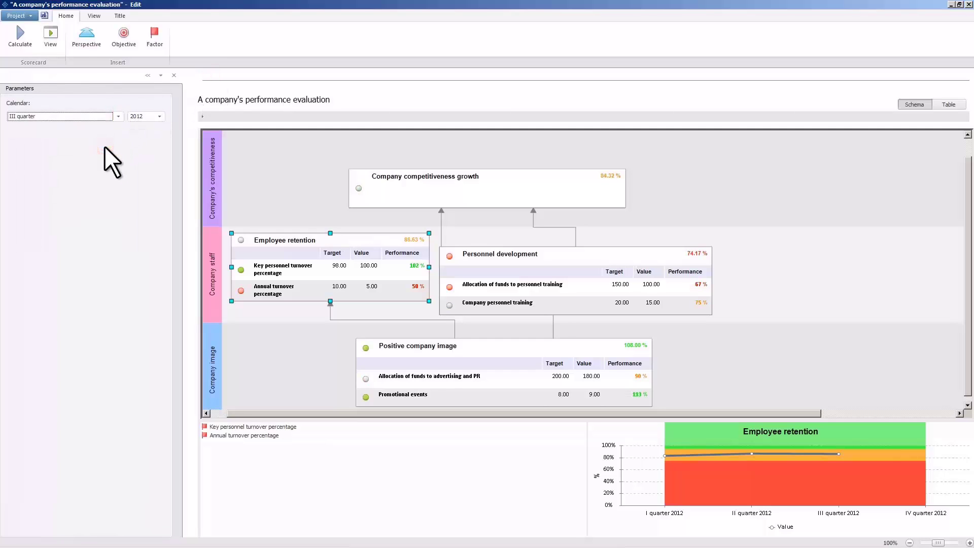
{"action": "left_click", "coordinate": [52, 38]}
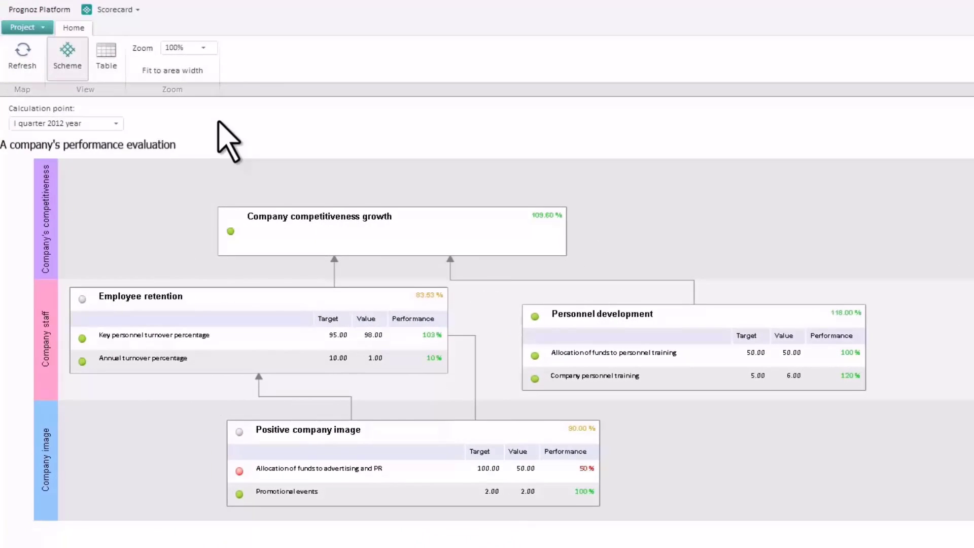
Switch the calculation point to III quarter 2012 and save the scorecard as a PNG image
{"action": "left_click", "coordinate": [116, 124]}
{"action": "left_click", "coordinate": [51, 194]}
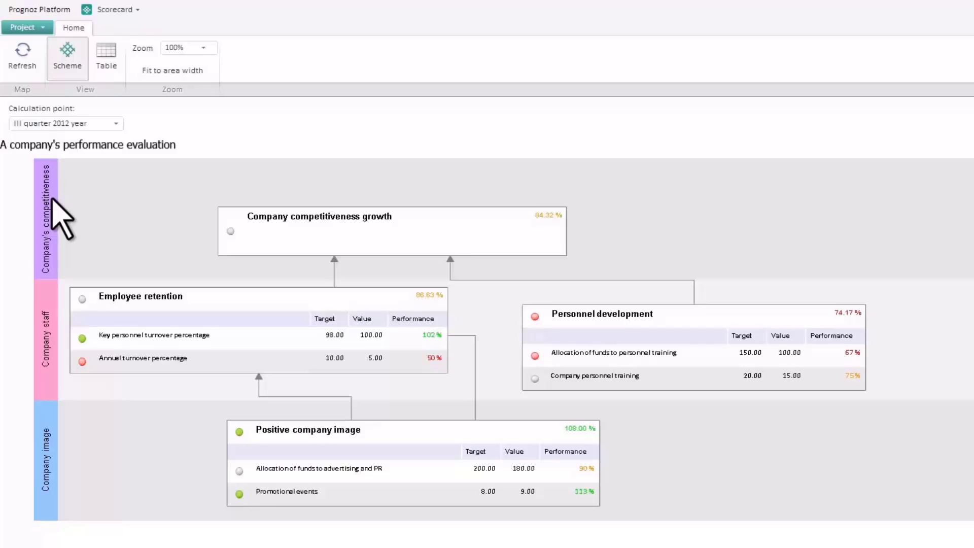
{"action": "left_click", "coordinate": [29, 26]}
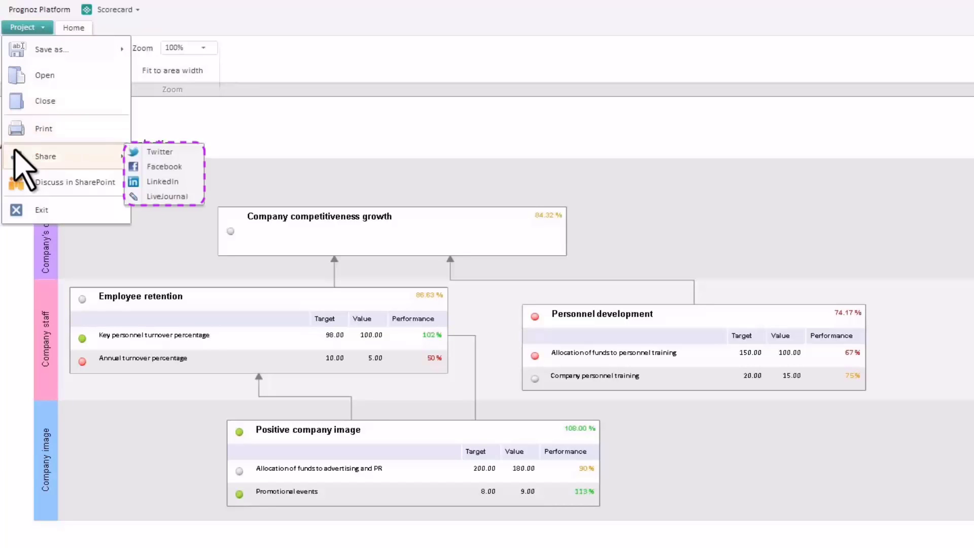
{"action": "mouse_move", "coordinate": [66, 50]}
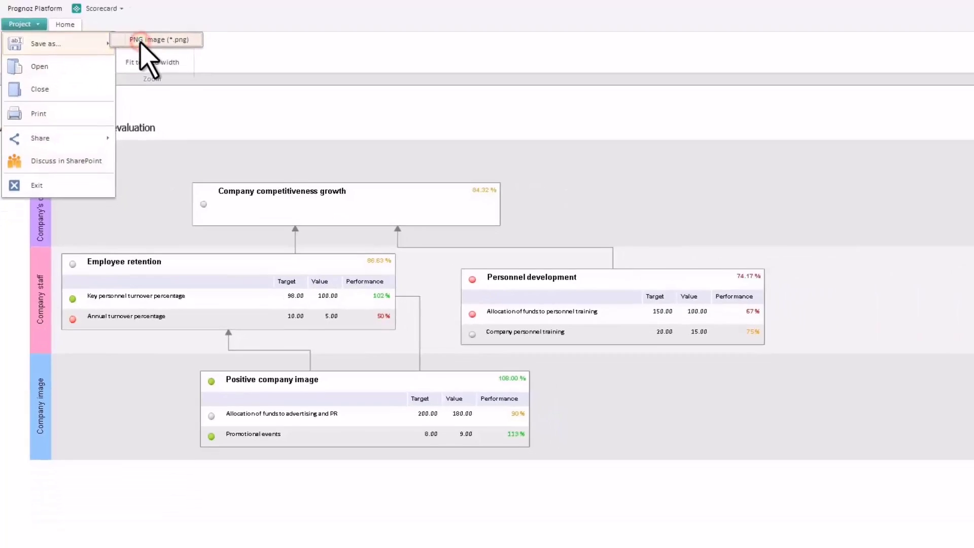
{"action": "left_click", "coordinate": [170, 48]}
Open the downloaded SC_View.png from the download bar in Paint
{"action": "left_click", "coordinate": [38, 536]}
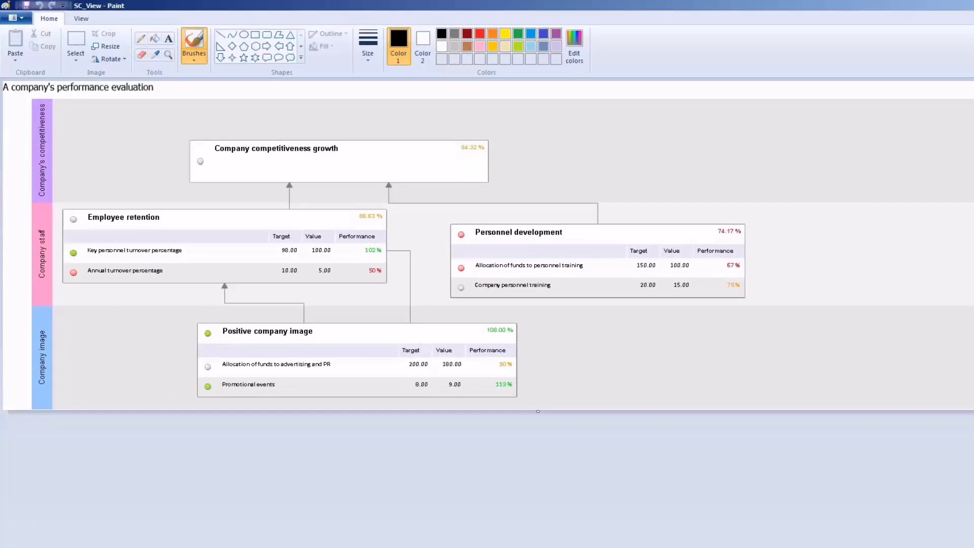